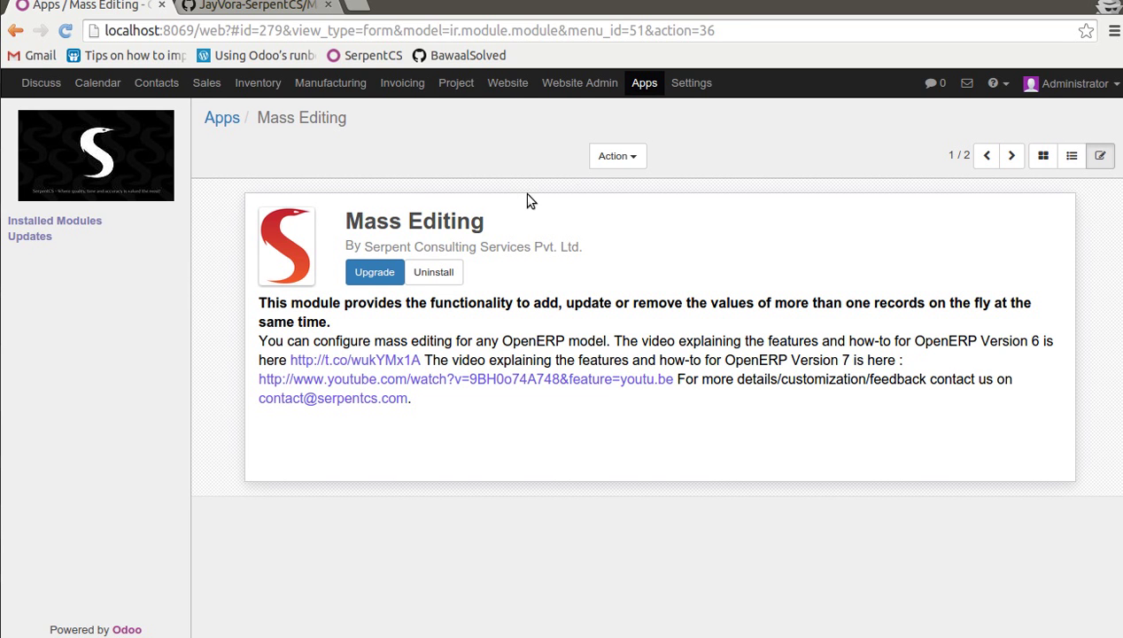
Highlight the Mass Editing module title text, then clear the selection
{"action": "left_click_drag", "start_coordinate": [483, 226], "coordinate": [344, 222]}
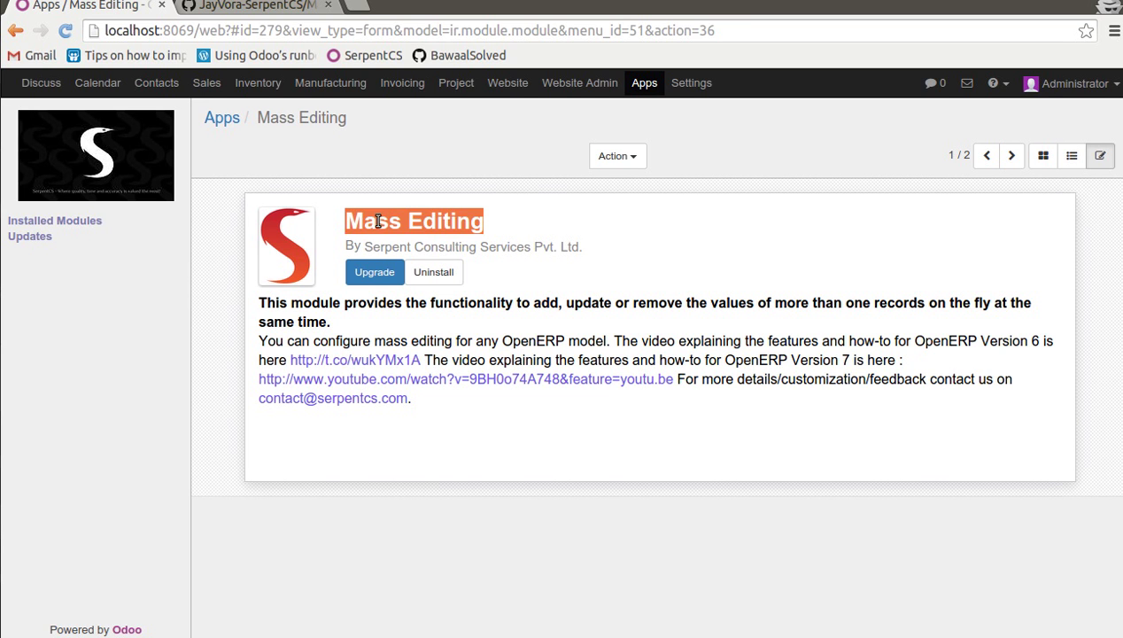
{"action": "double_click", "coordinate": [373, 221]}
{"action": "left_click", "coordinate": [452, 226]}
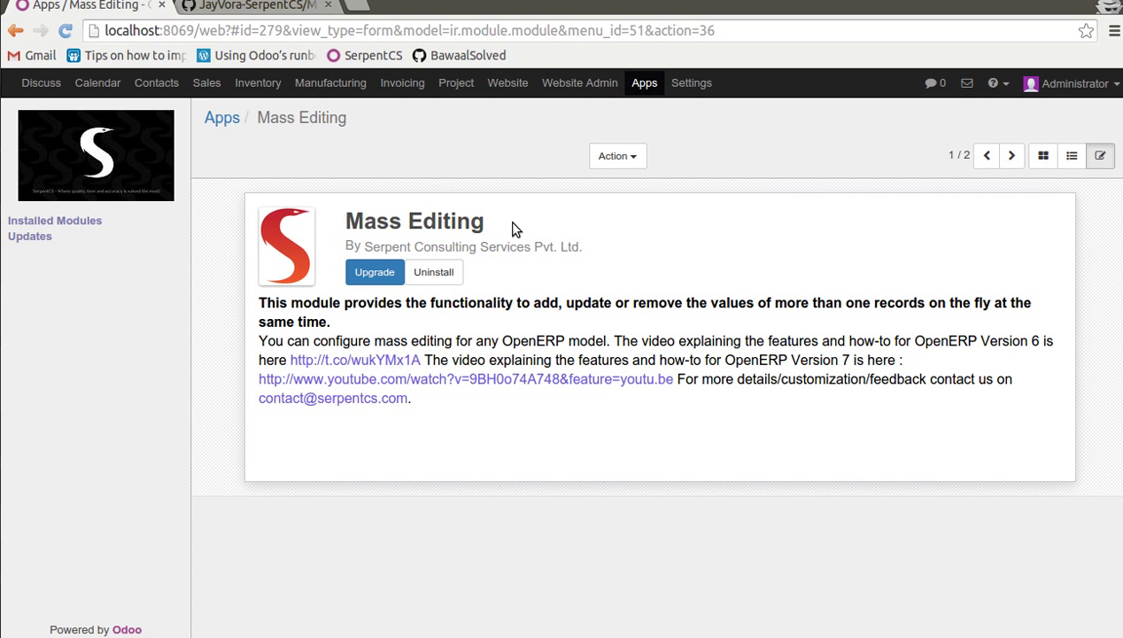
Activate developer mode from the Settings About dialog
{"action": "left_click", "coordinate": [695, 88]}
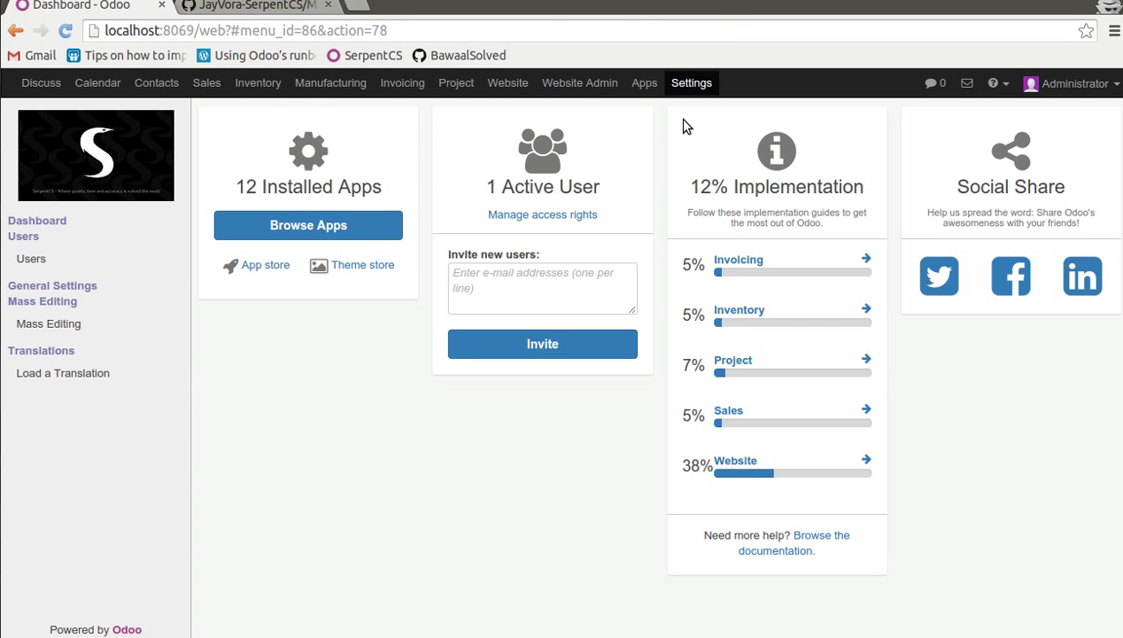
{"action": "left_click", "coordinate": [994, 83]}
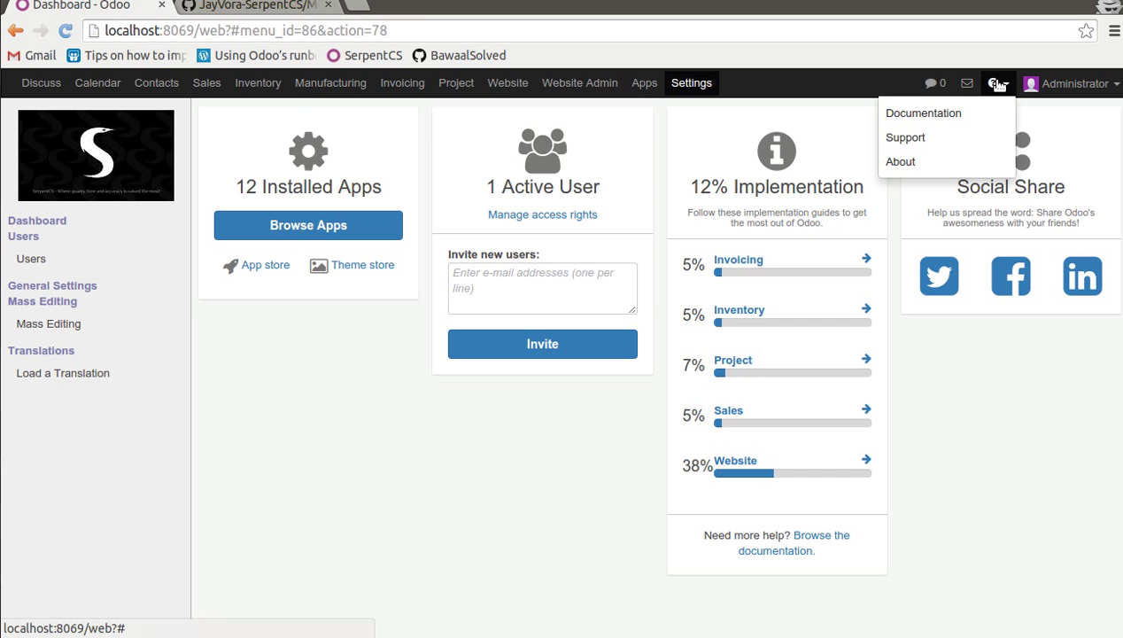
{"action": "left_click", "coordinate": [900, 163]}
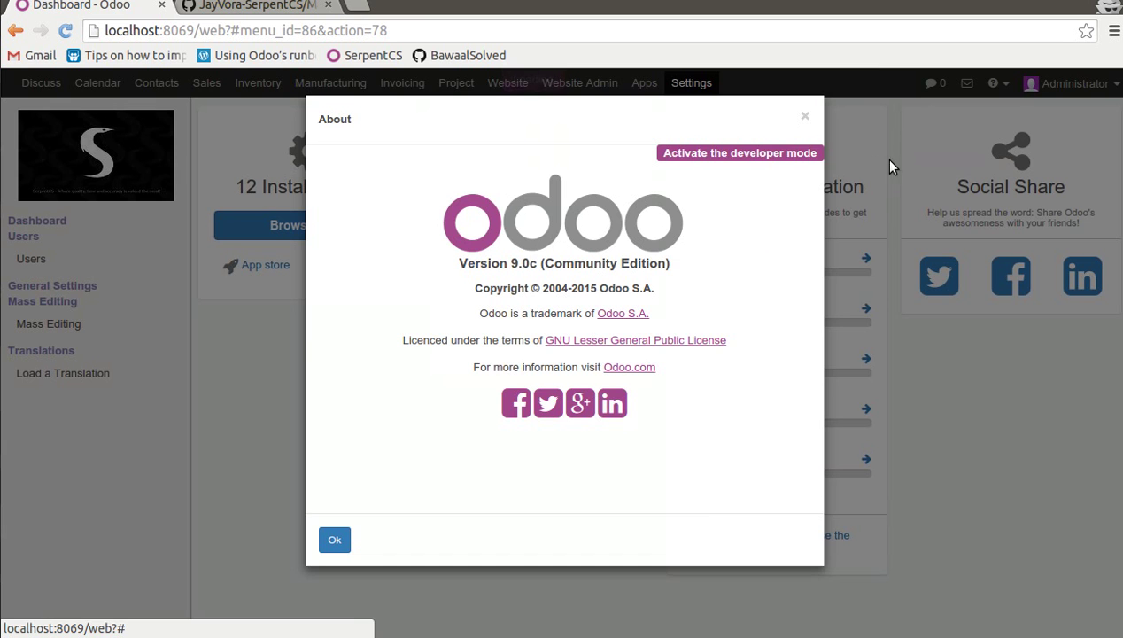
{"action": "left_click", "coordinate": [749, 157]}
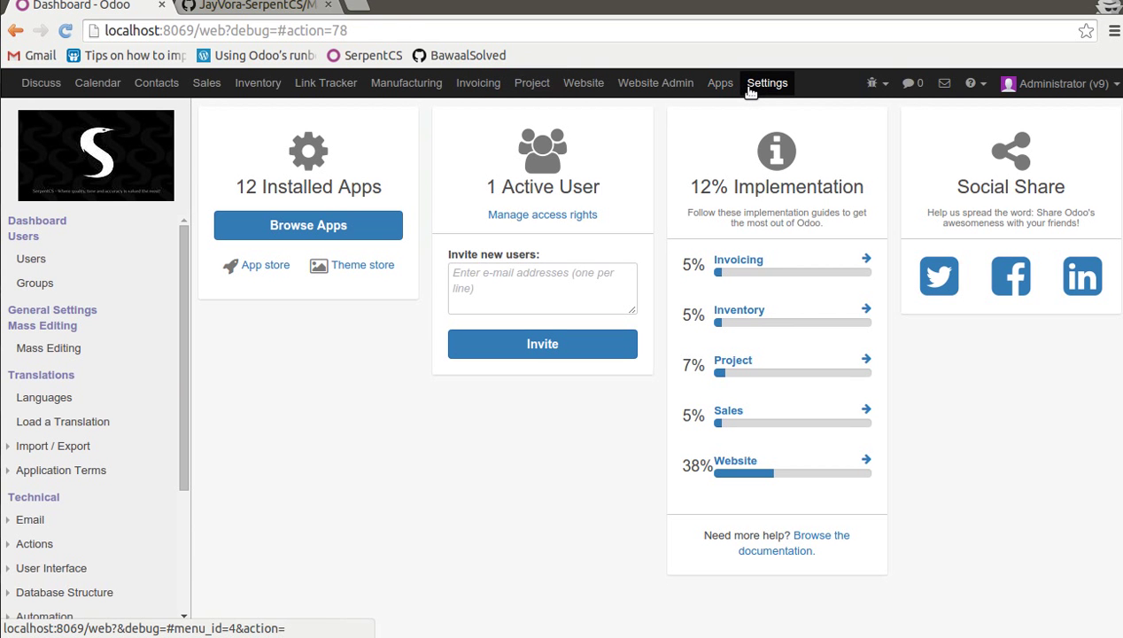
Search Apps for 'mass', view the Mass Editing module details, then go to Sales
{"action": "left_click", "coordinate": [720, 83]}
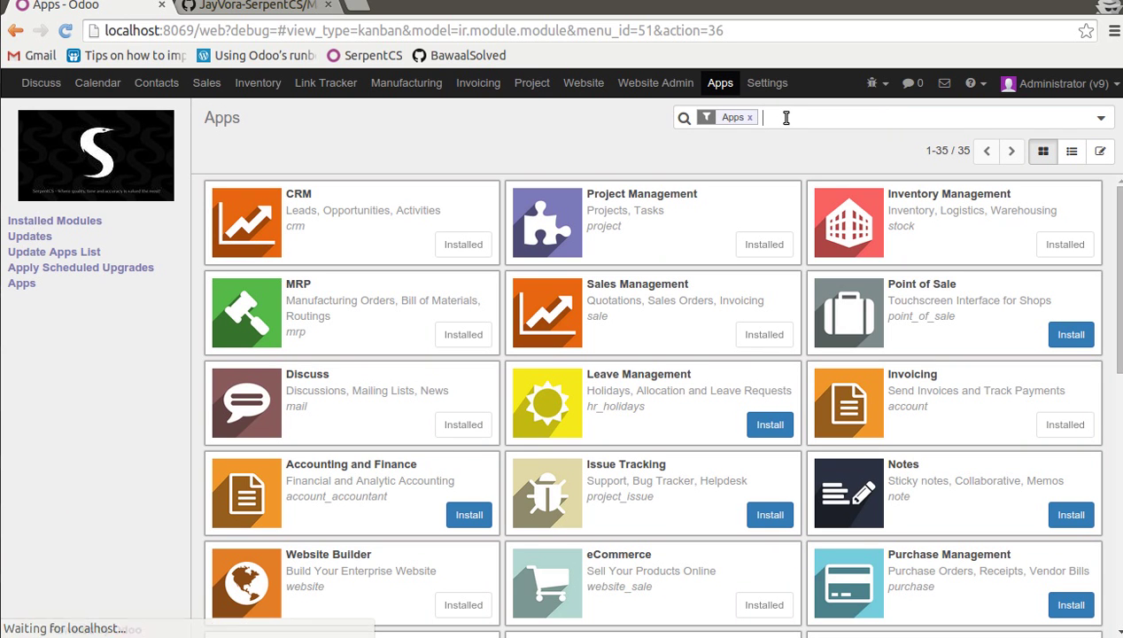
{"action": "type", "text": "mass"}
{"action": "key", "text": "Return"}
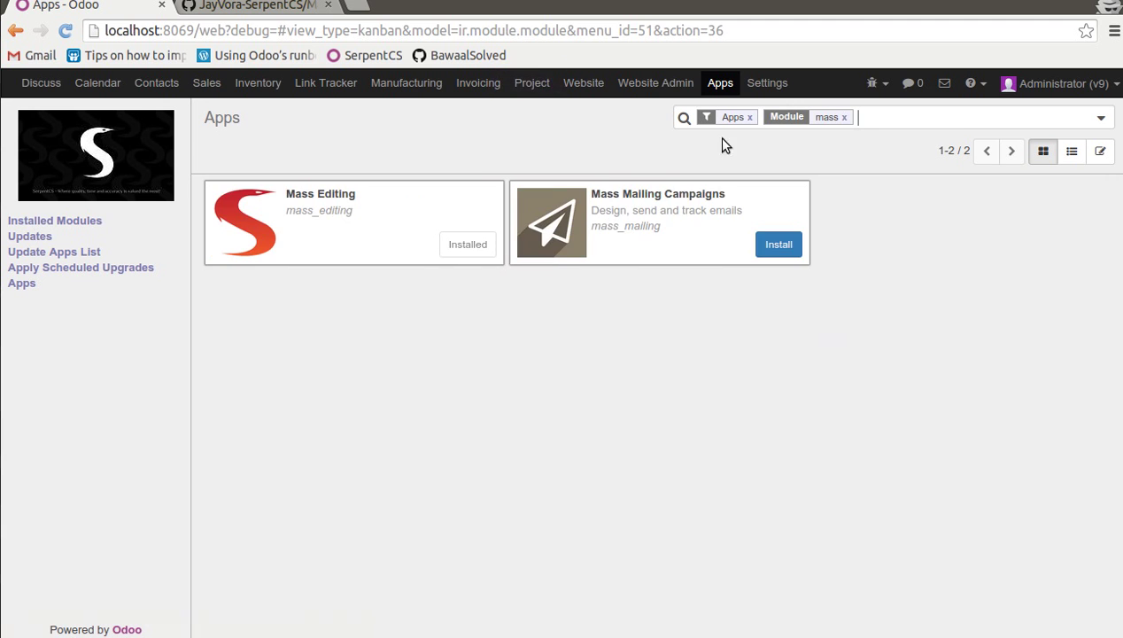
{"action": "left_click", "coordinate": [332, 198]}
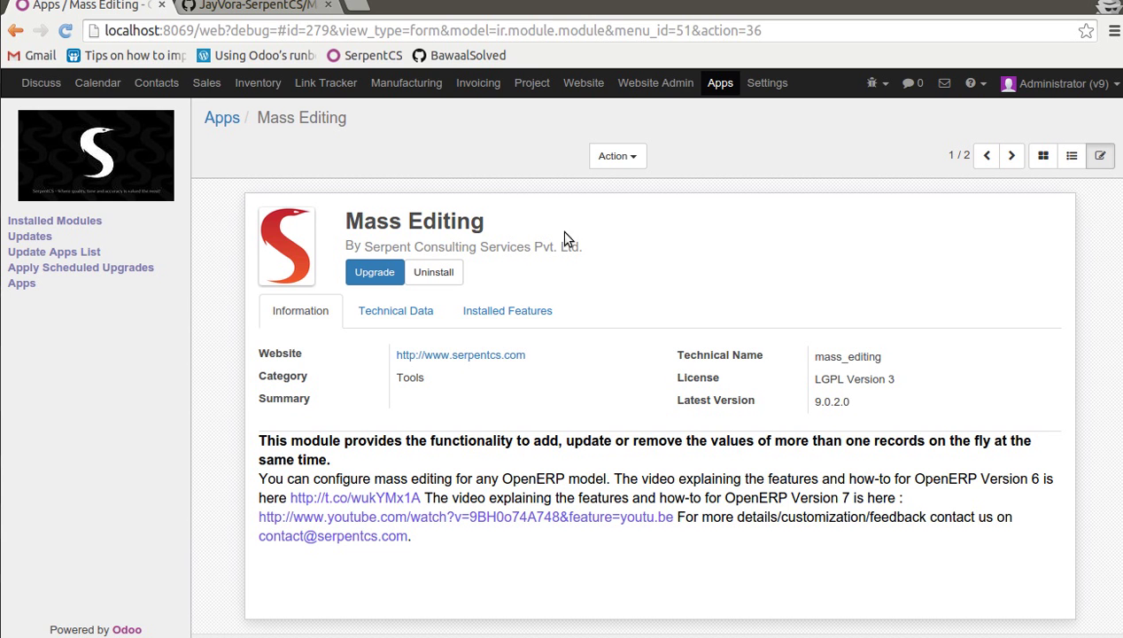
{"action": "left_click", "coordinate": [206, 82]}
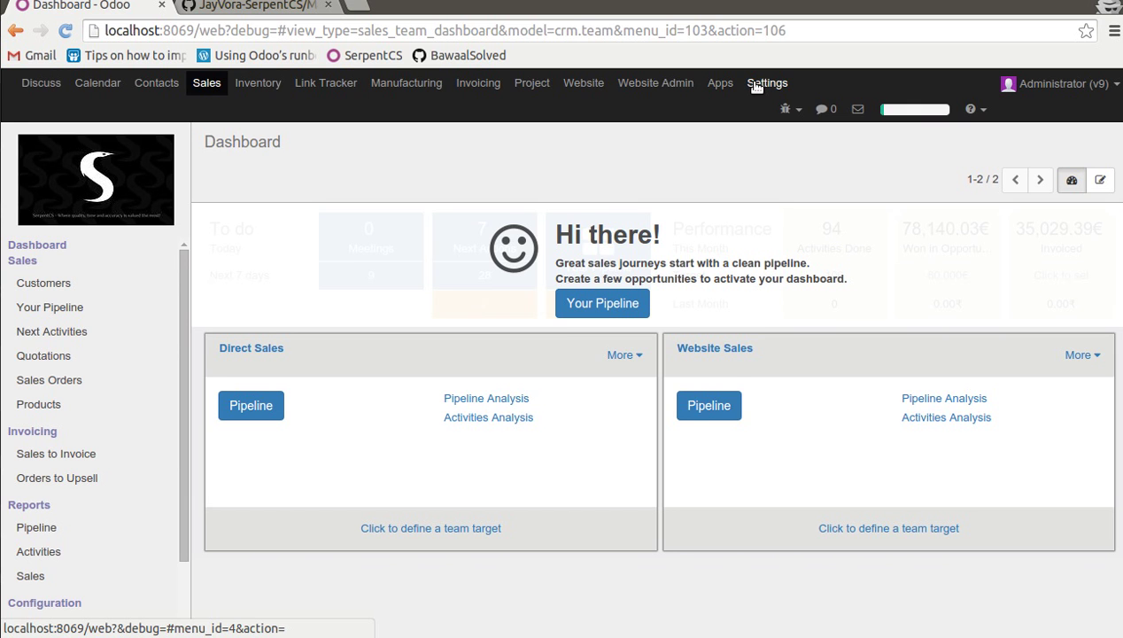
Start a new record under Settings > Mass Editing
{"action": "left_click", "coordinate": [756, 85]}
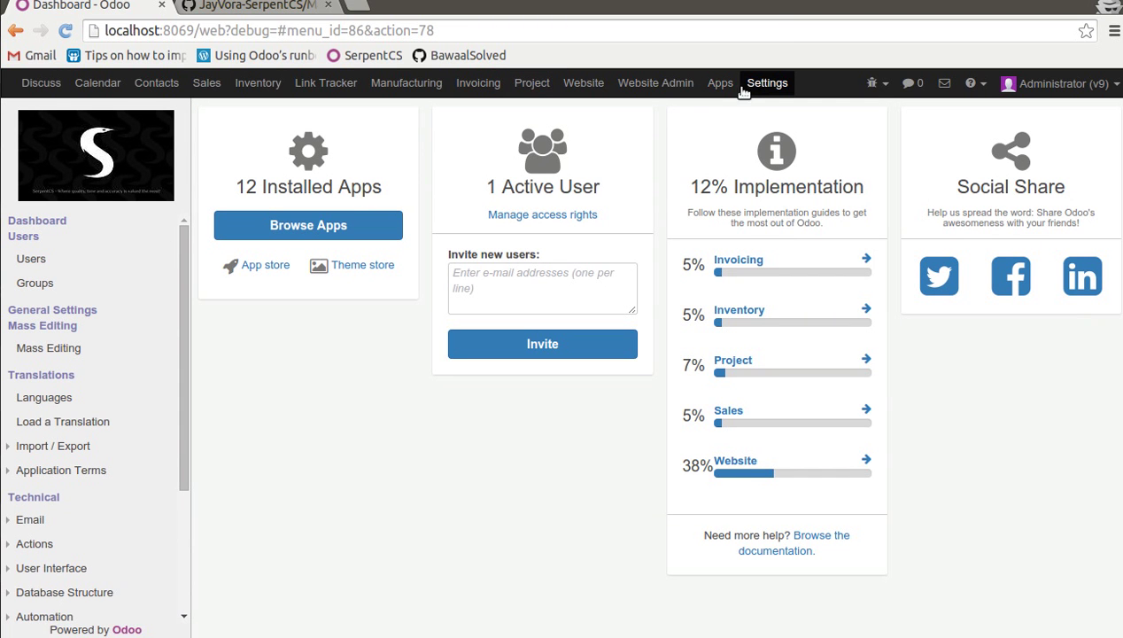
{"action": "left_click", "coordinate": [42, 345]}
{"action": "left_click", "coordinate": [230, 153]}
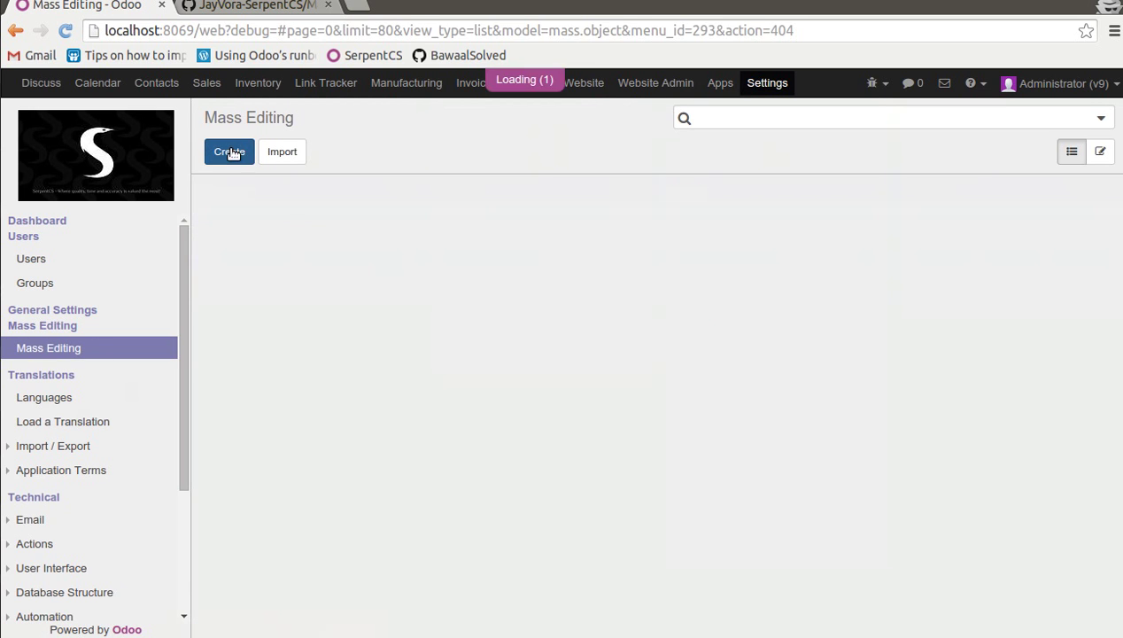
Name it Contact, set the model to Partner (res.partner), and list fields to add
{"action": "left_click", "coordinate": [363, 203]}
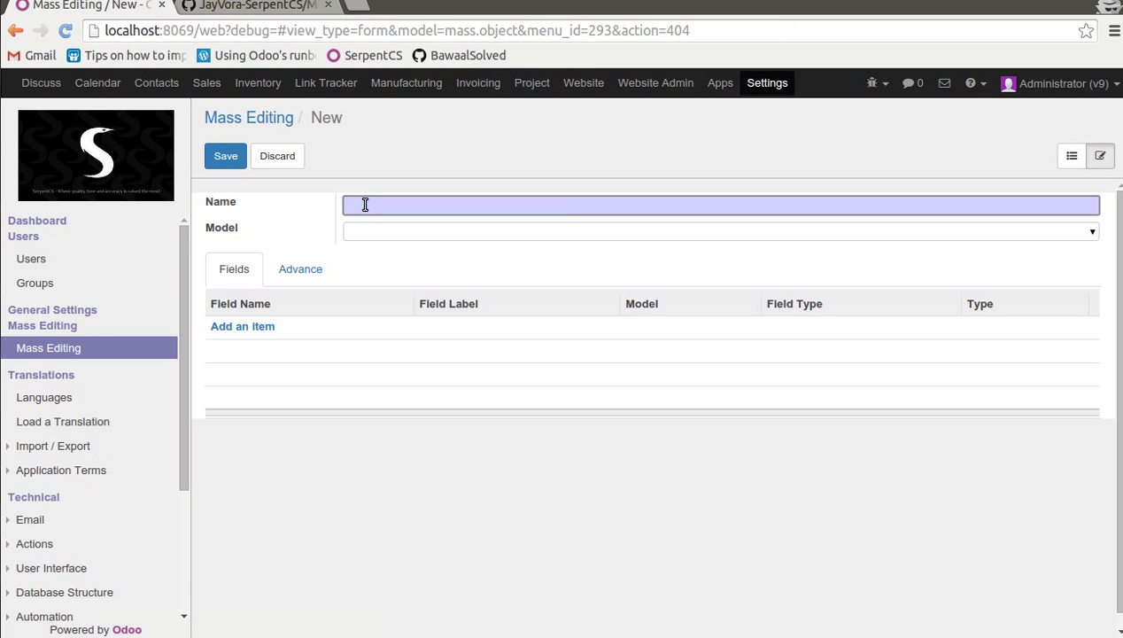
{"action": "type", "text": "Partner"}
{"action": "double_click", "coordinate": [365, 204]}
{"action": "type", "text": "Contact"}
{"action": "left_click", "coordinate": [447, 233]}
{"action": "type", "text": "res.part"}
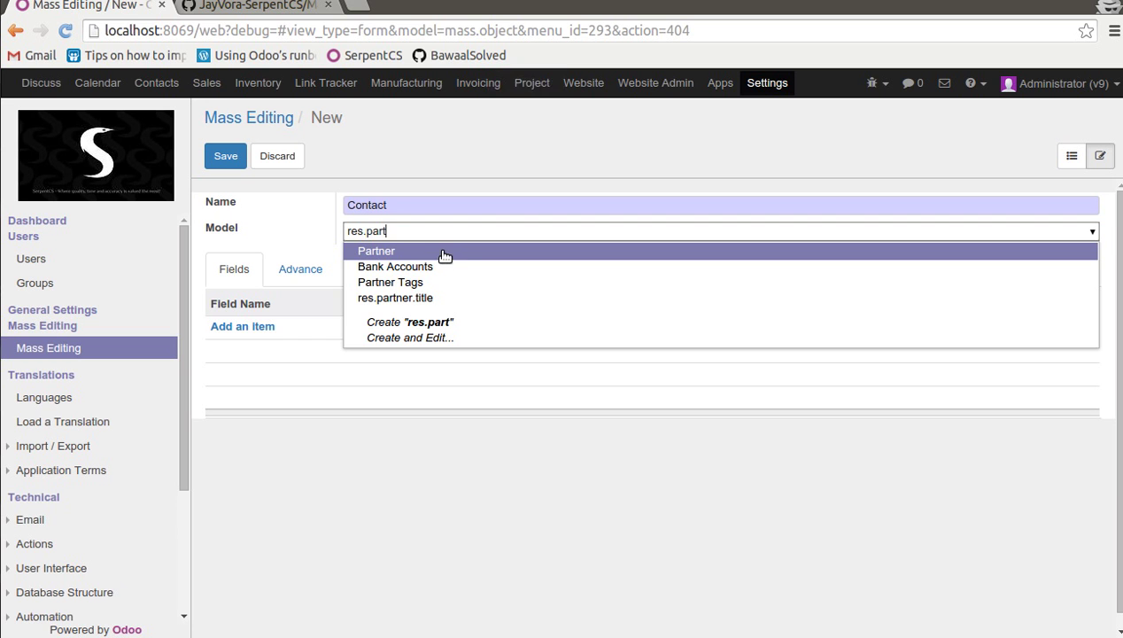
{"action": "left_click", "coordinate": [440, 251]}
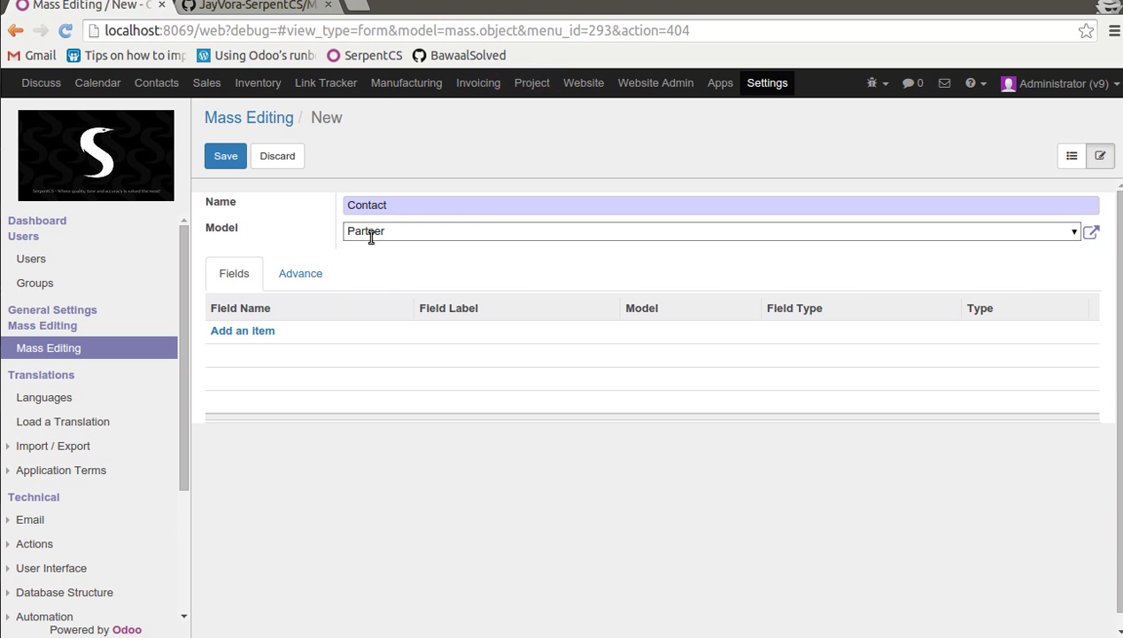
{"action": "left_click", "coordinate": [248, 334]}
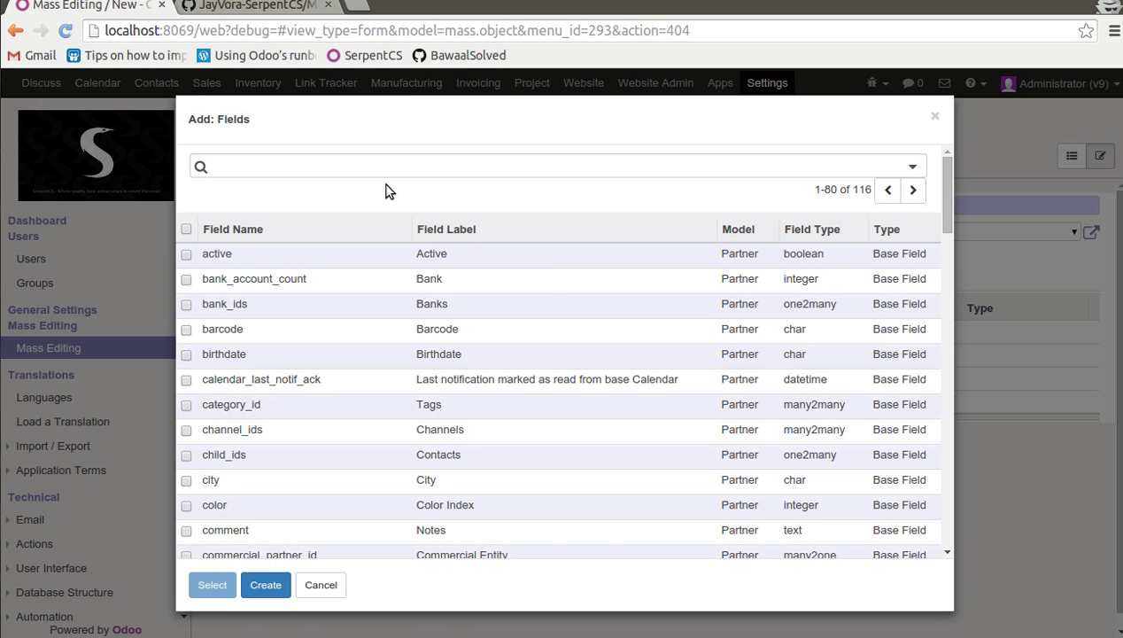
Search for and add the city, phone and Tags (category_id) Partner fields in turn
{"action": "type", "text": "city"}
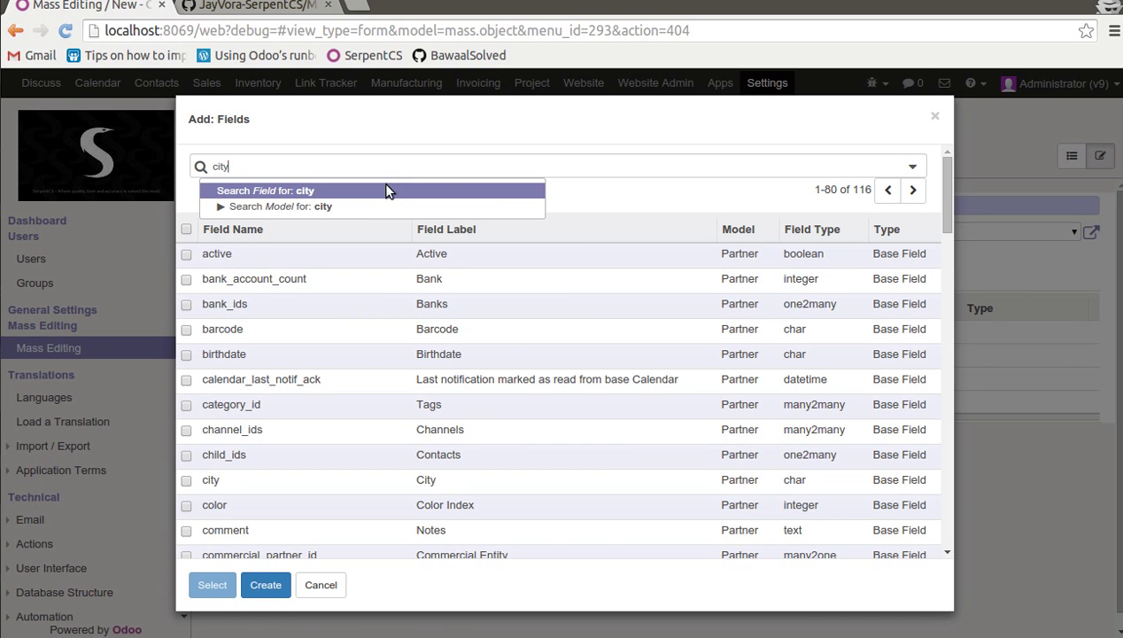
{"action": "left_click", "coordinate": [386, 189]}
{"action": "left_click", "coordinate": [258, 244]}
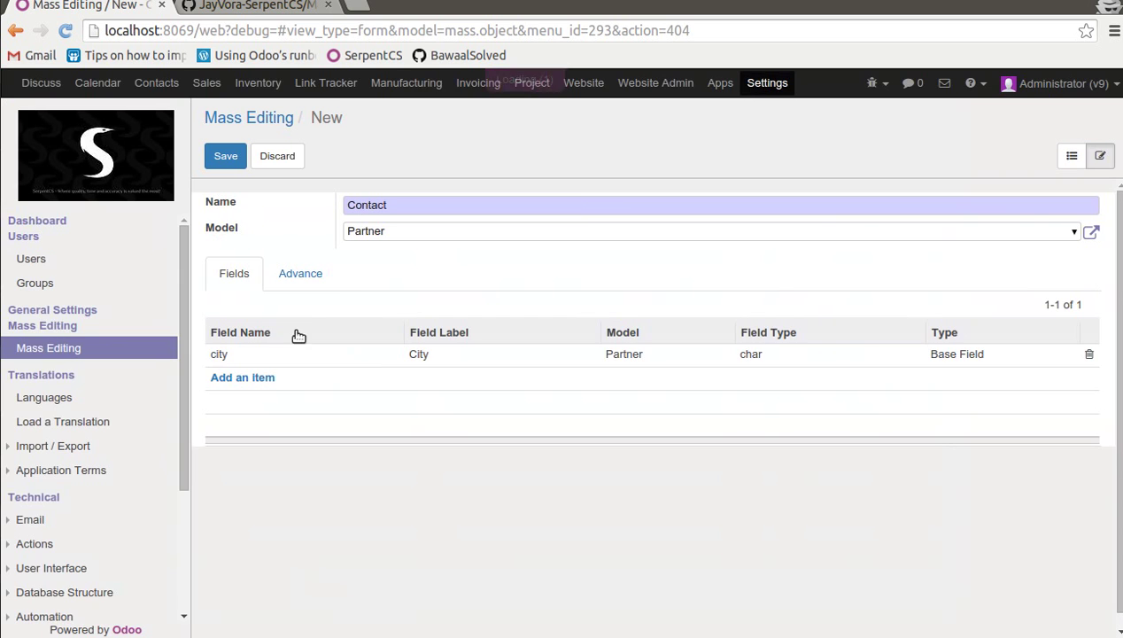
{"action": "left_click", "coordinate": [253, 379]}
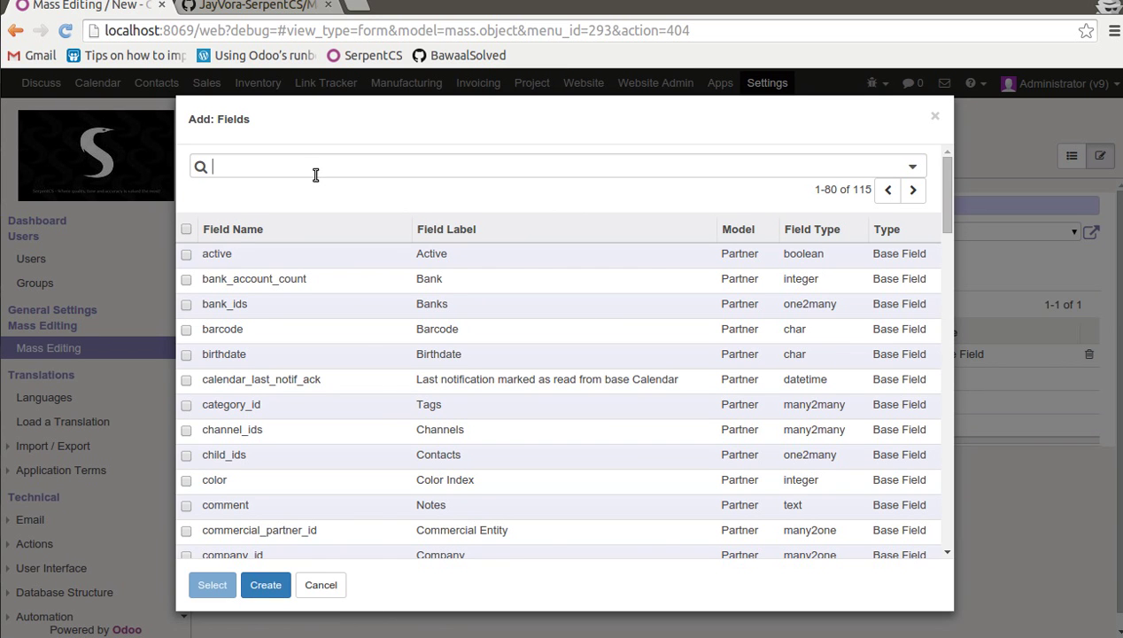
{"action": "type", "text": "phon"}
{"action": "key", "text": "Return"}
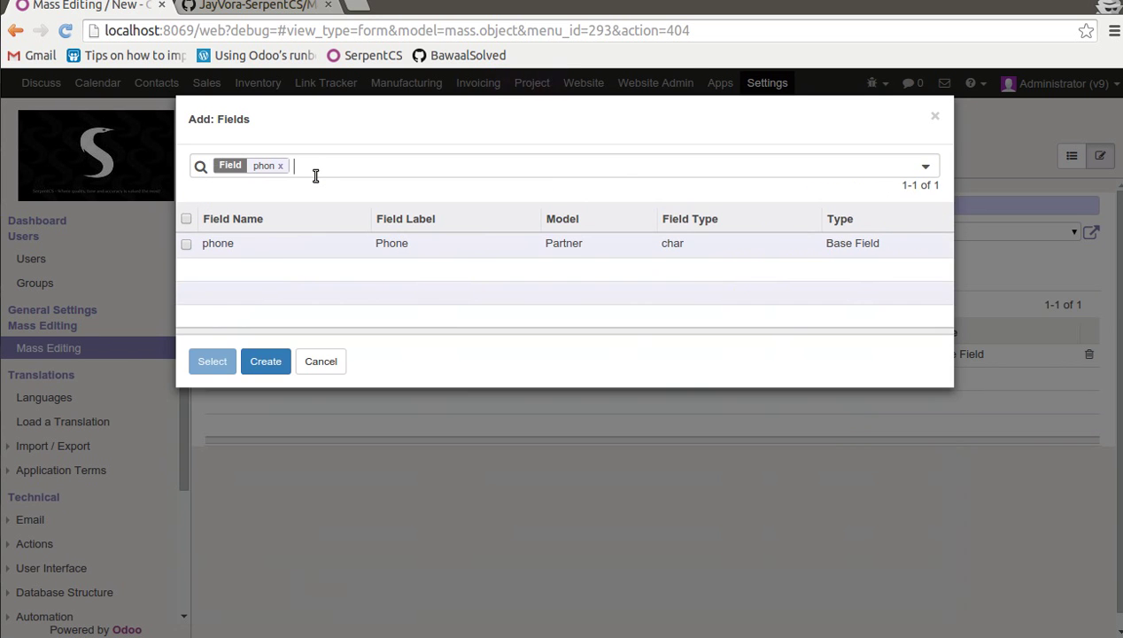
{"action": "left_click", "coordinate": [277, 251]}
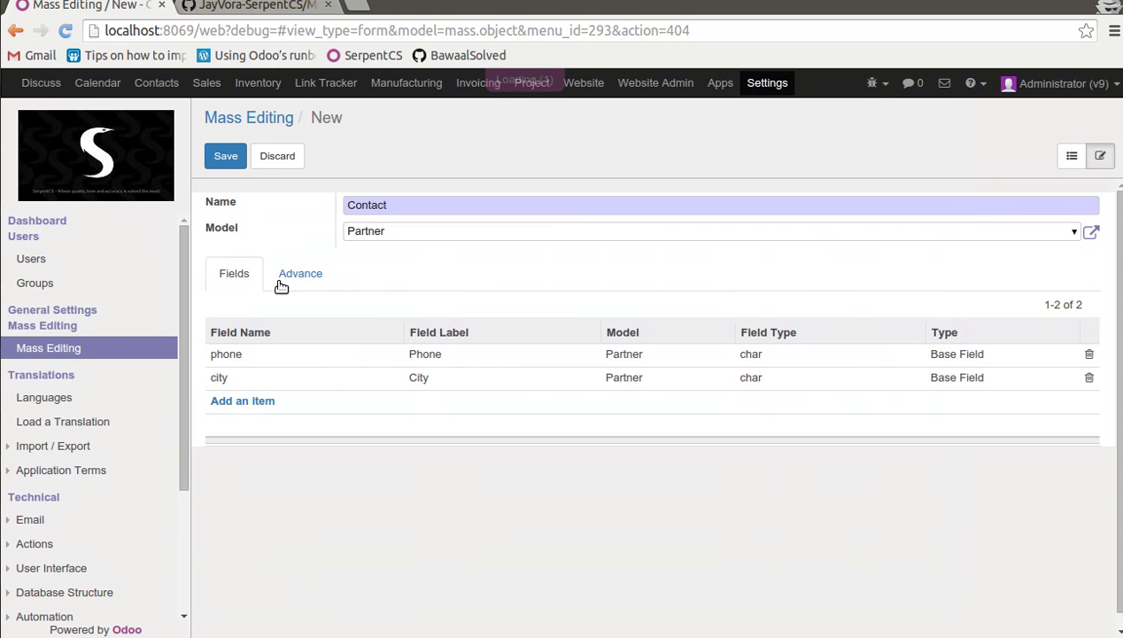
{"action": "left_click", "coordinate": [246, 403]}
{"action": "type", "text": "tag"}
{"action": "key", "text": "Return"}
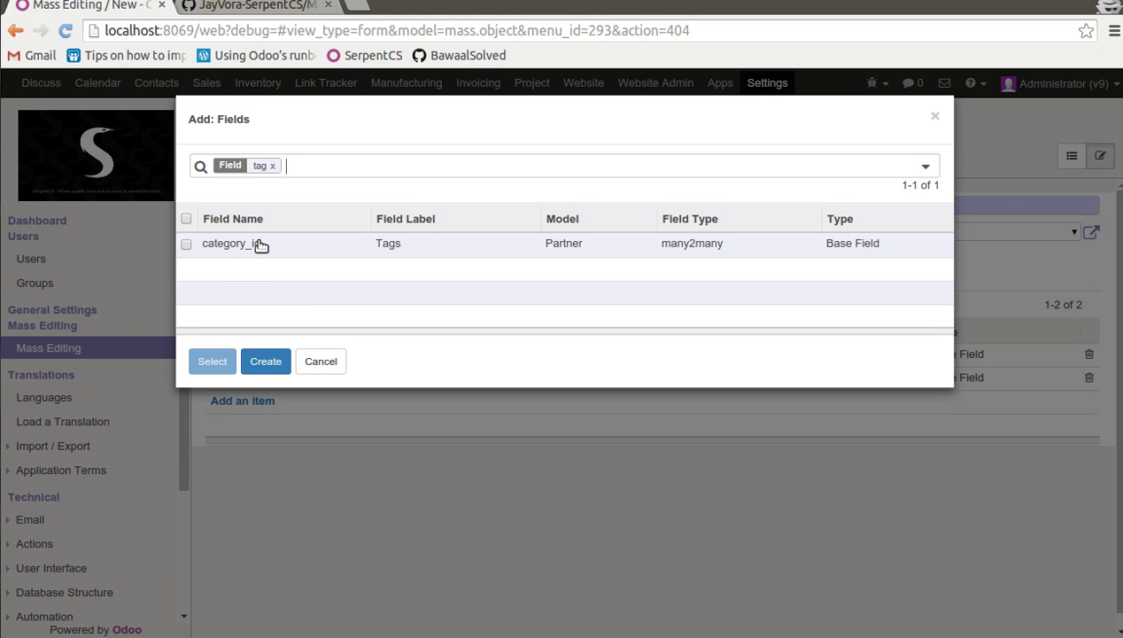
{"action": "left_click", "coordinate": [260, 246]}
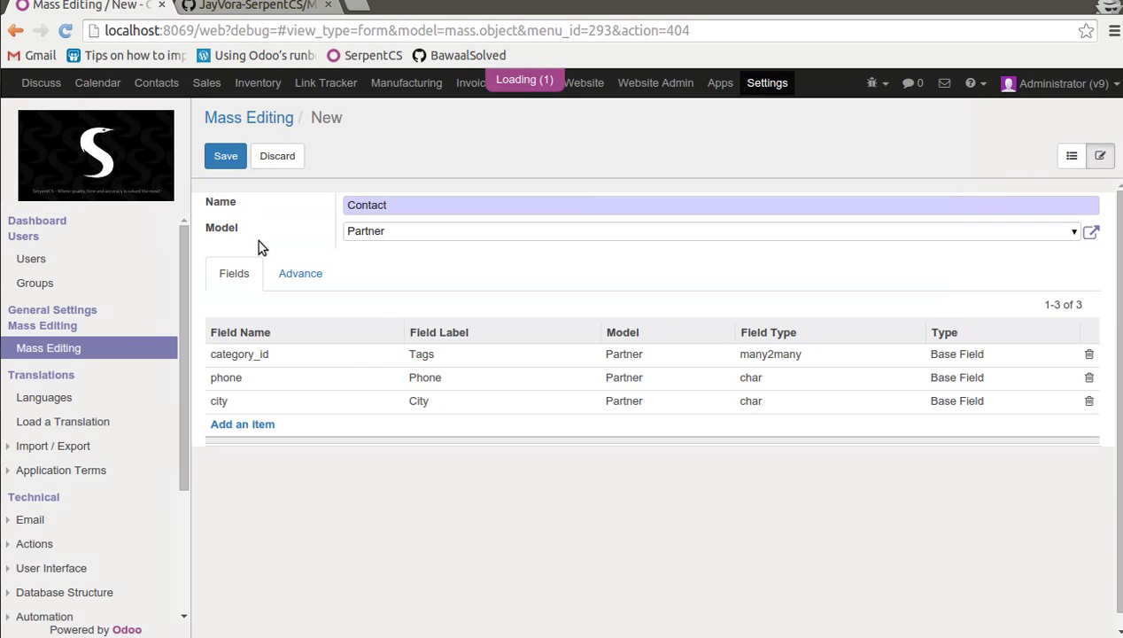
Save the Contact configuration and add its Mass Editing (Contact) sidebar action from the Advance tab
{"action": "left_click", "coordinate": [225, 159]}
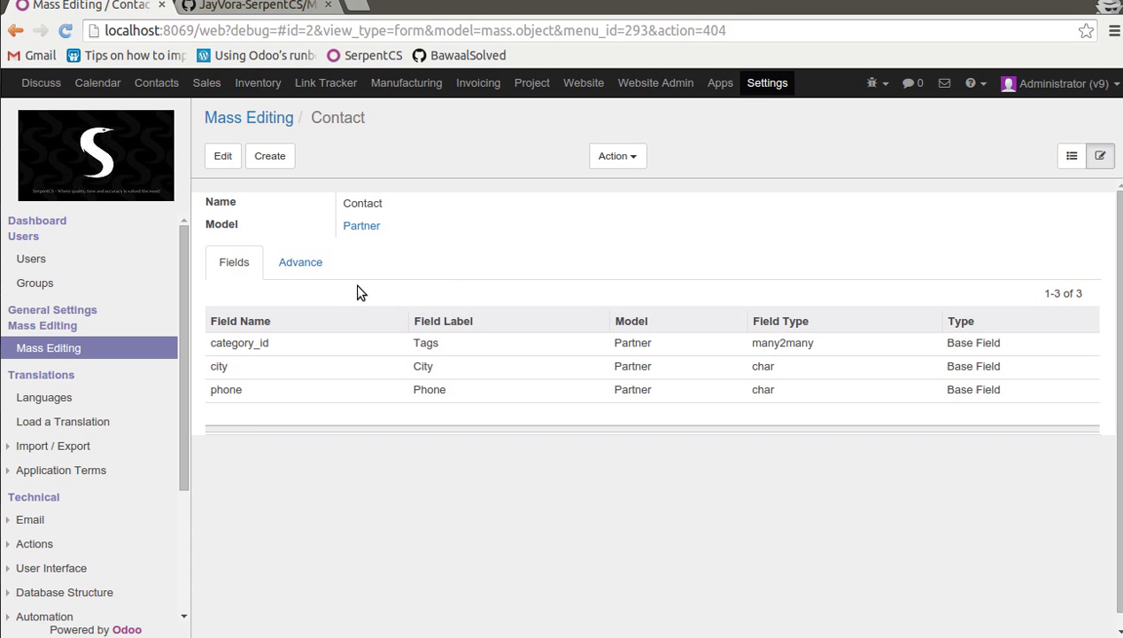
{"action": "left_click", "coordinate": [301, 262]}
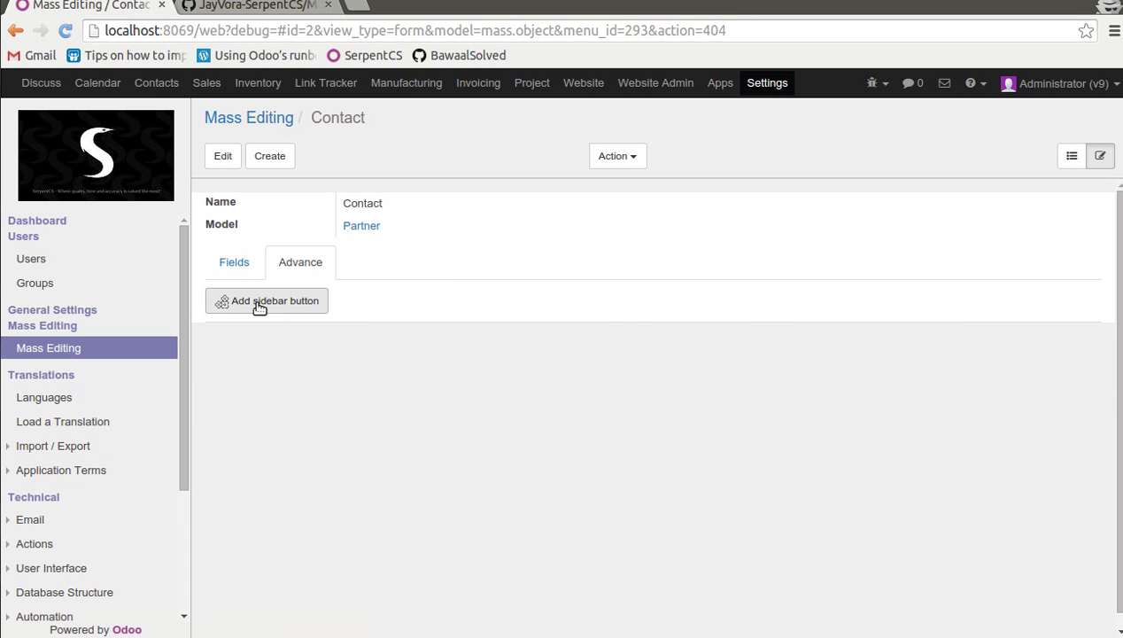
{"action": "left_click", "coordinate": [257, 304]}
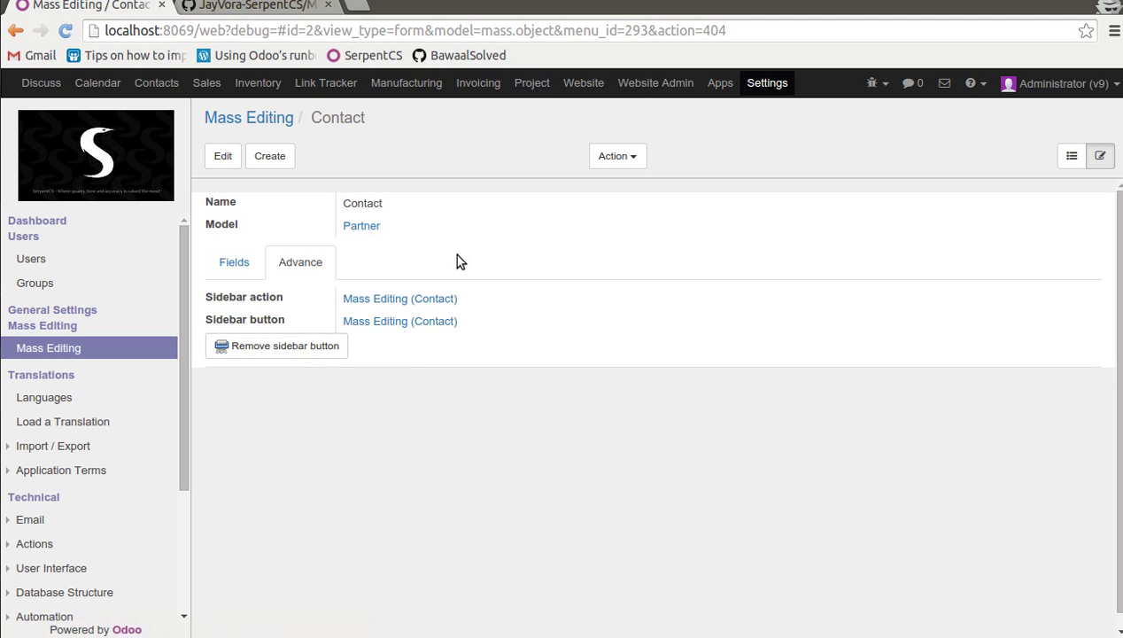
{"action": "left_click", "coordinate": [620, 161]}
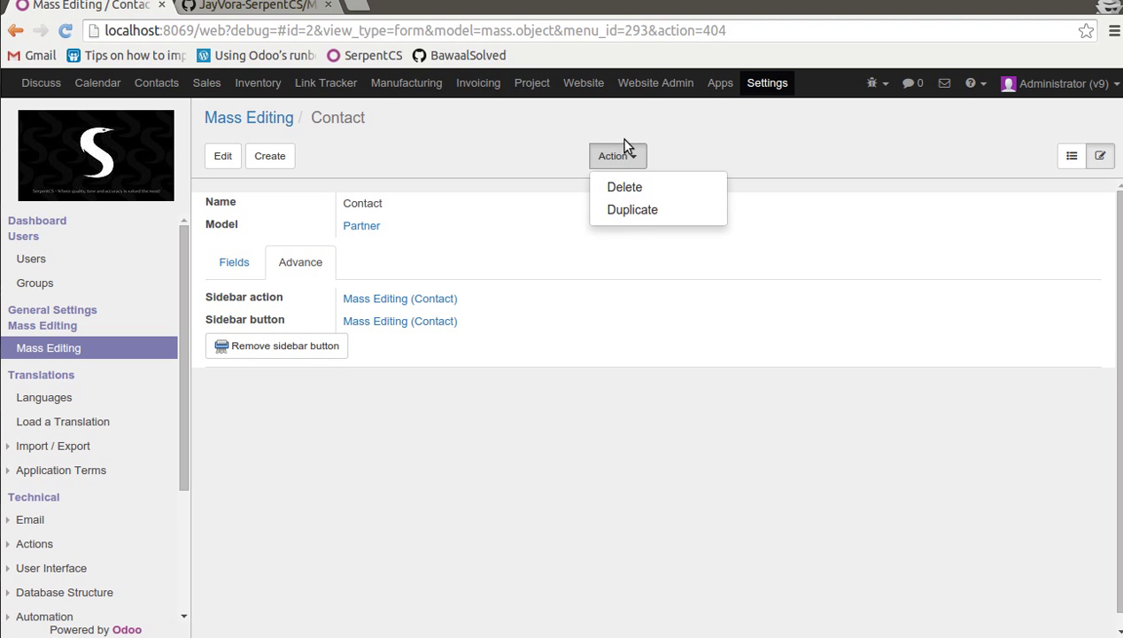
{"action": "left_click", "coordinate": [409, 249]}
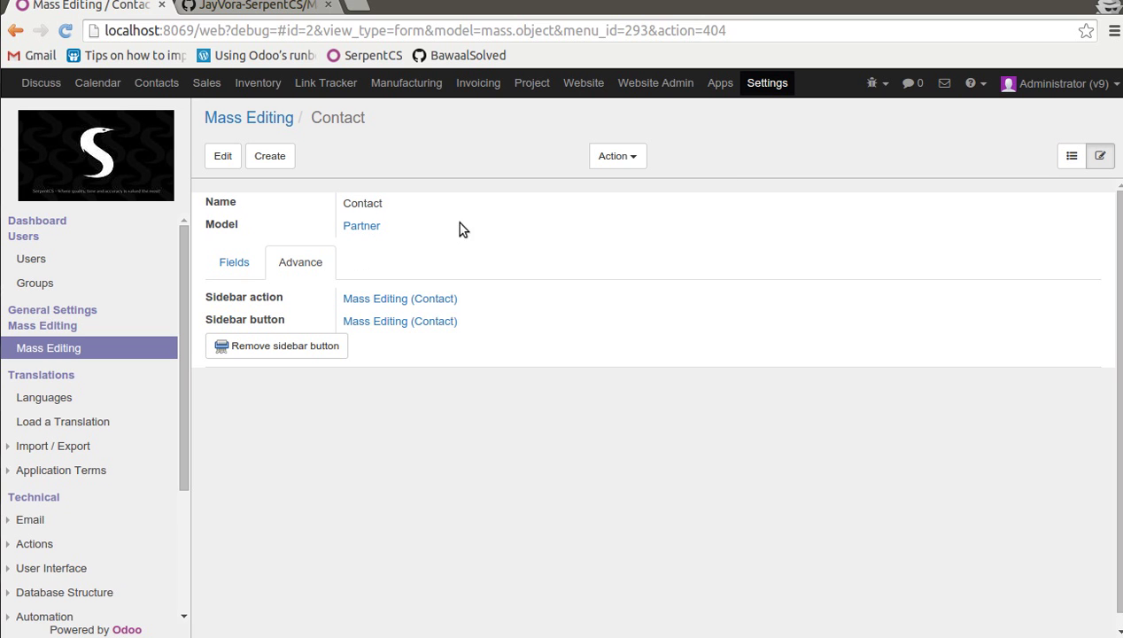
Open Contacts in list view and tick all six contacts
{"action": "left_click", "coordinate": [158, 84]}
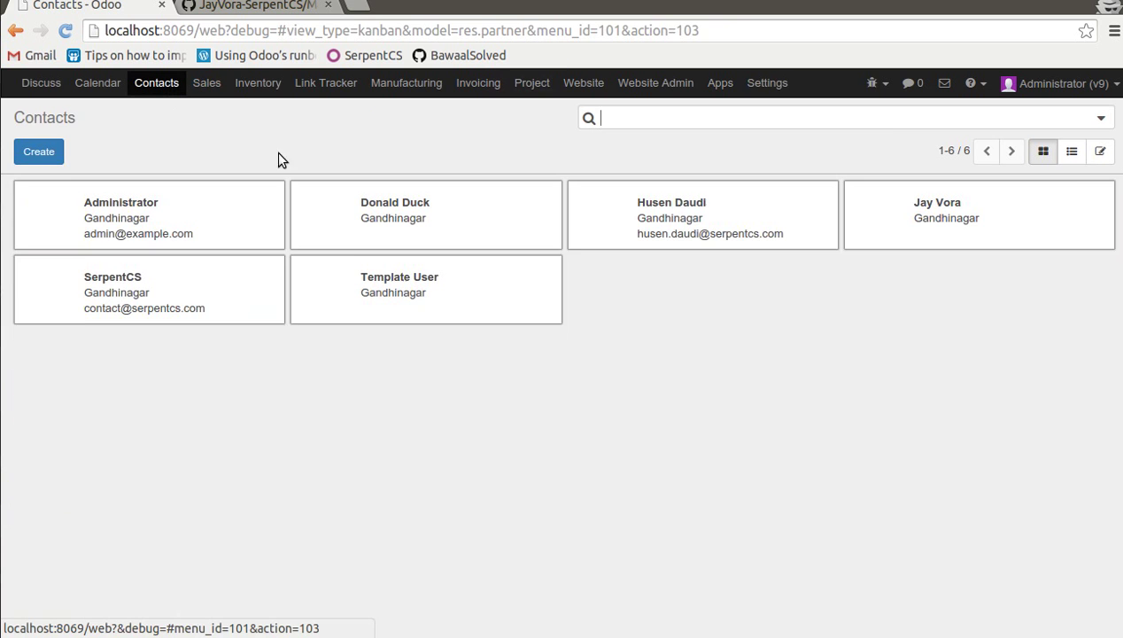
{"action": "left_click", "coordinate": [1072, 151]}
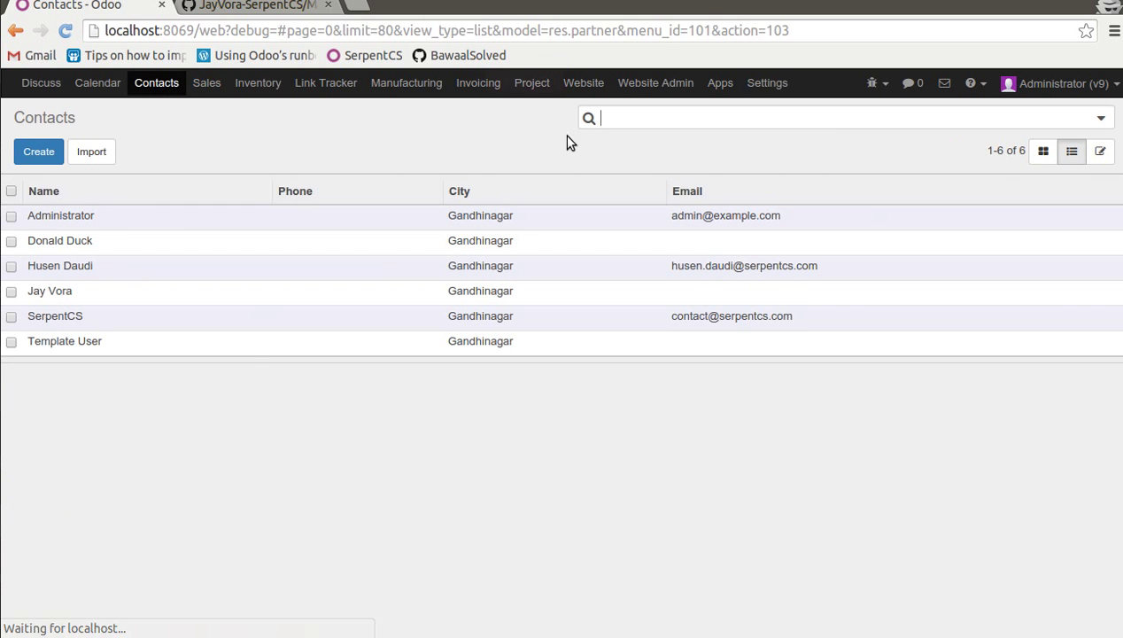
{"action": "left_click", "coordinate": [11, 191]}
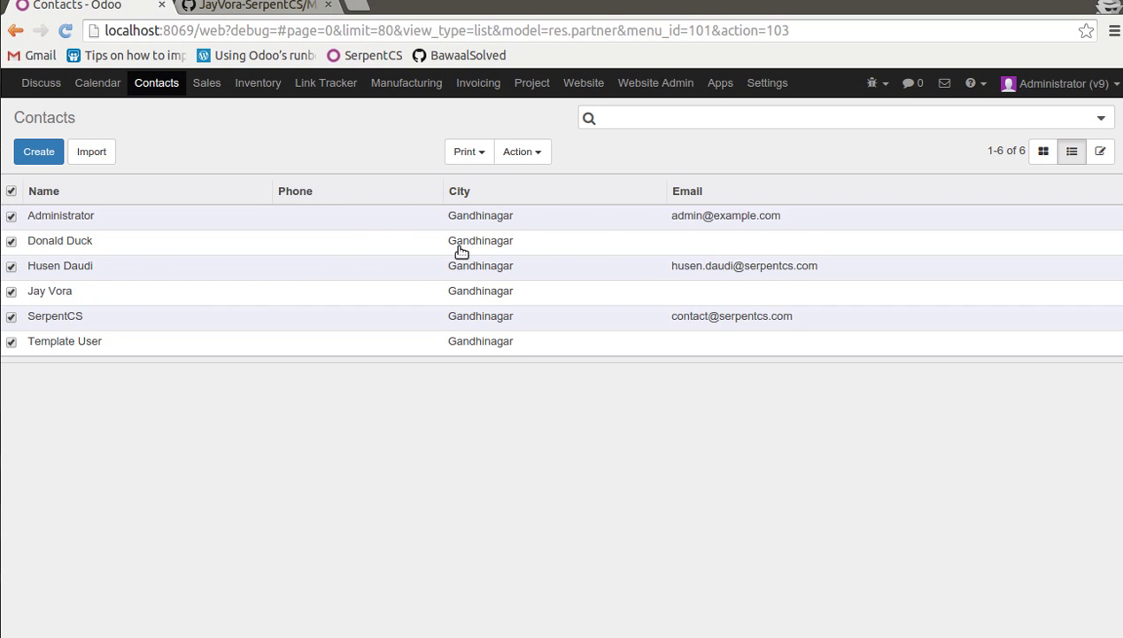
Run Mass Editing (Contact) on the six contacts, setting City to NewYork
{"action": "left_click", "coordinate": [532, 154]}
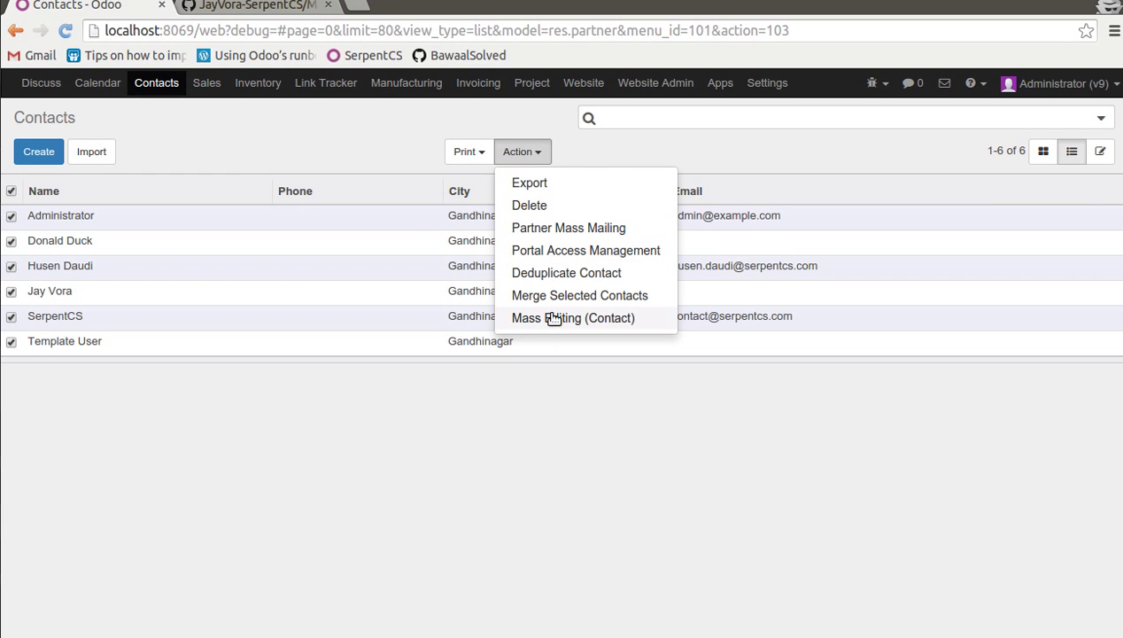
{"action": "left_click", "coordinate": [364, 392]}
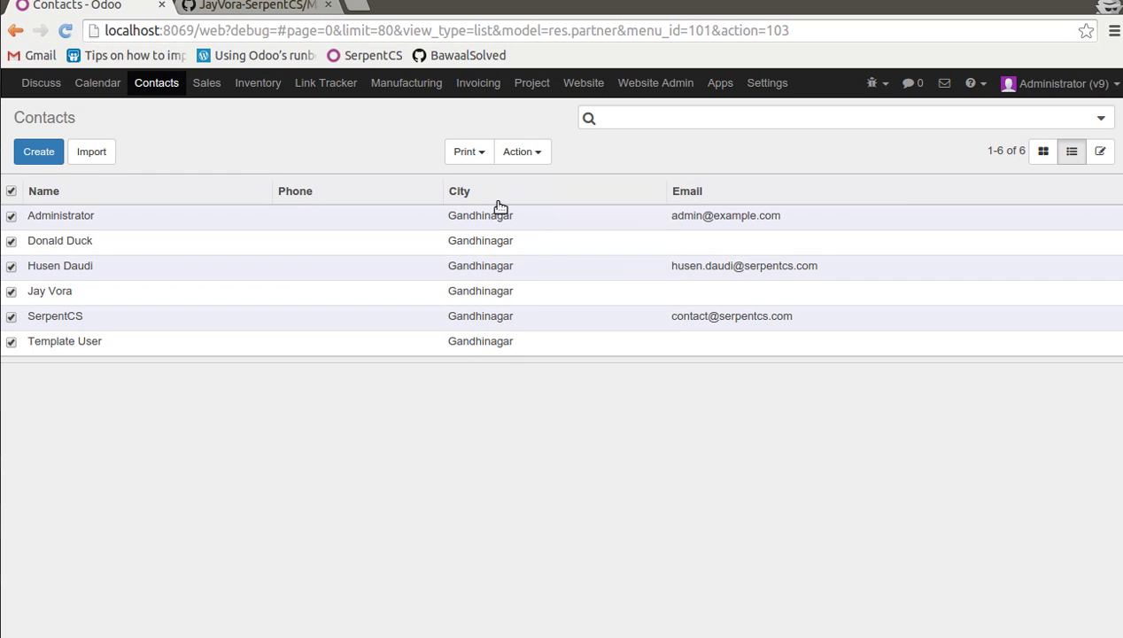
{"action": "left_click", "coordinate": [523, 153]}
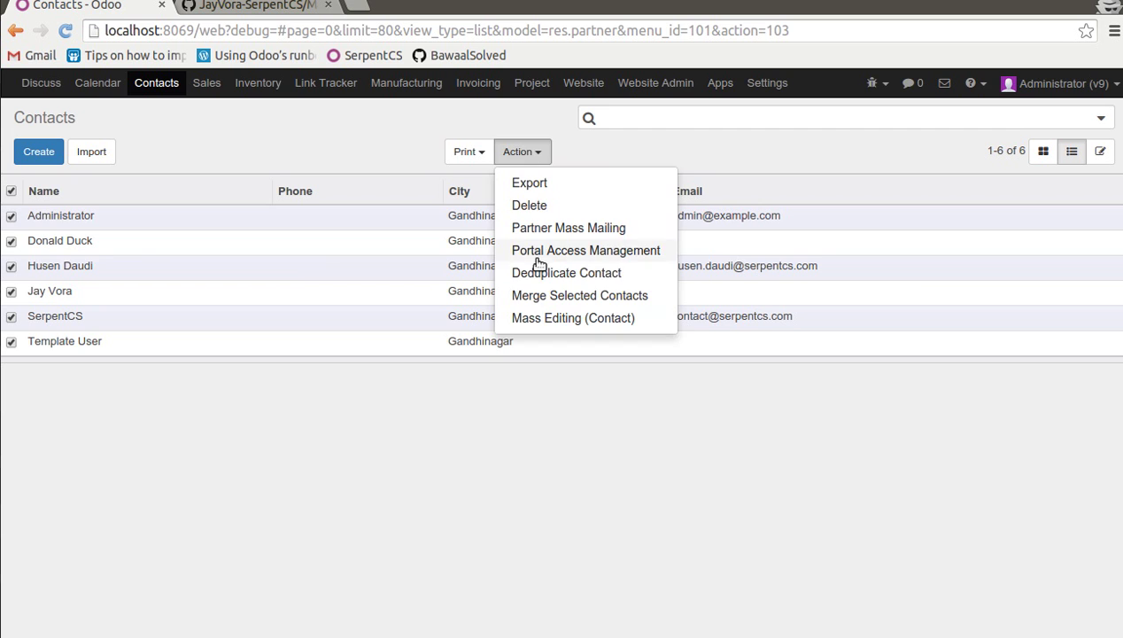
{"action": "left_click", "coordinate": [546, 317]}
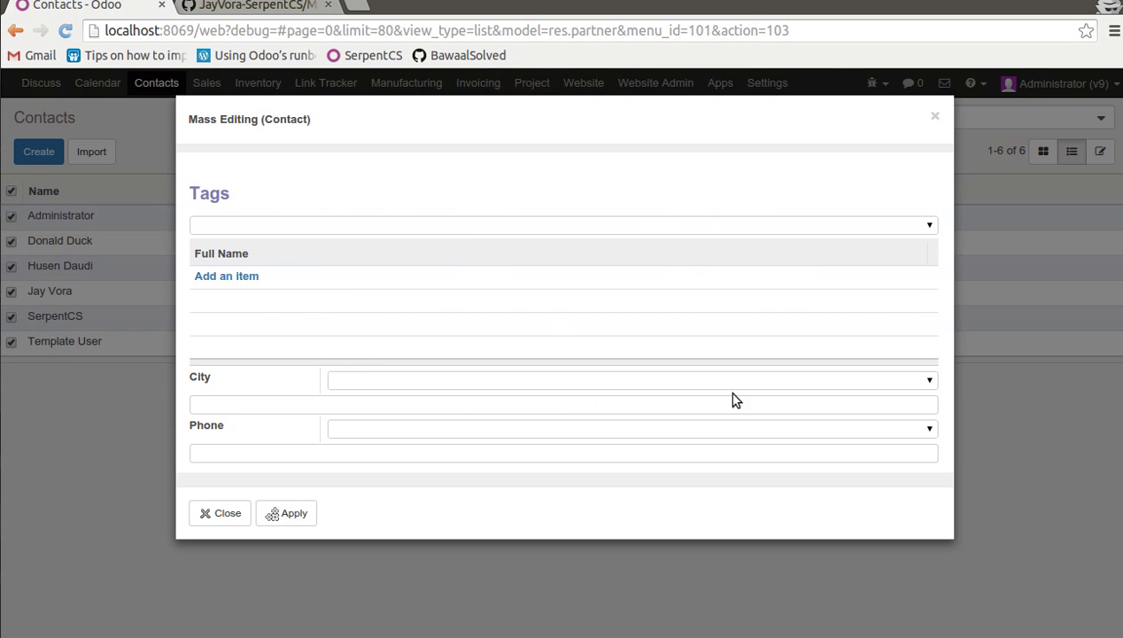
{"action": "left_click", "coordinate": [927, 383]}
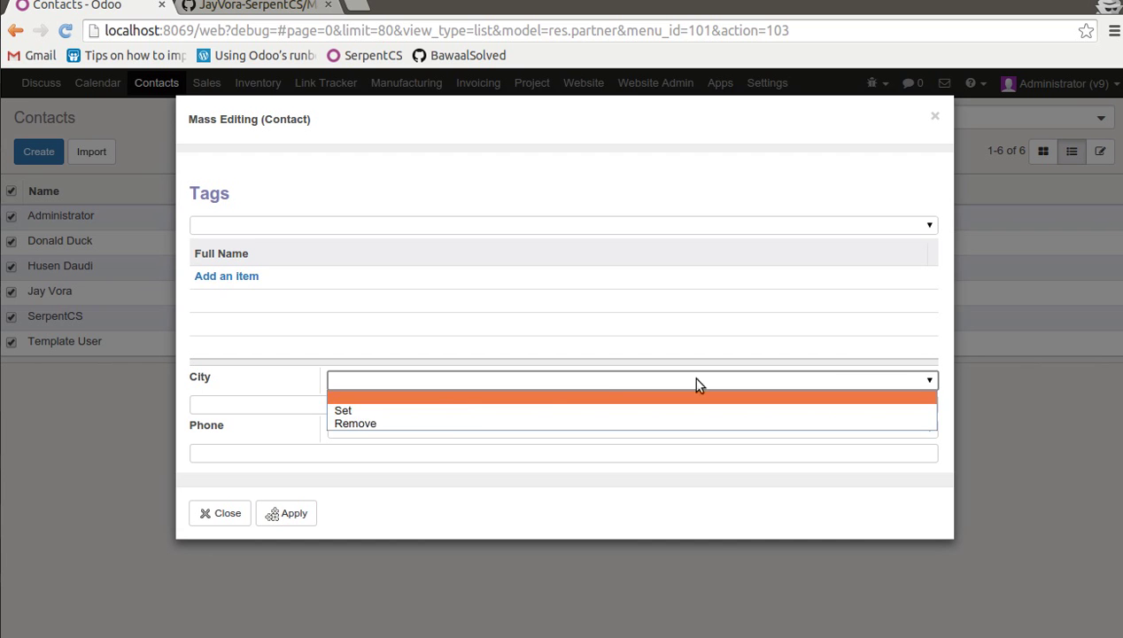
{"action": "left_click", "coordinate": [445, 412]}
{"action": "left_click", "coordinate": [411, 405]}
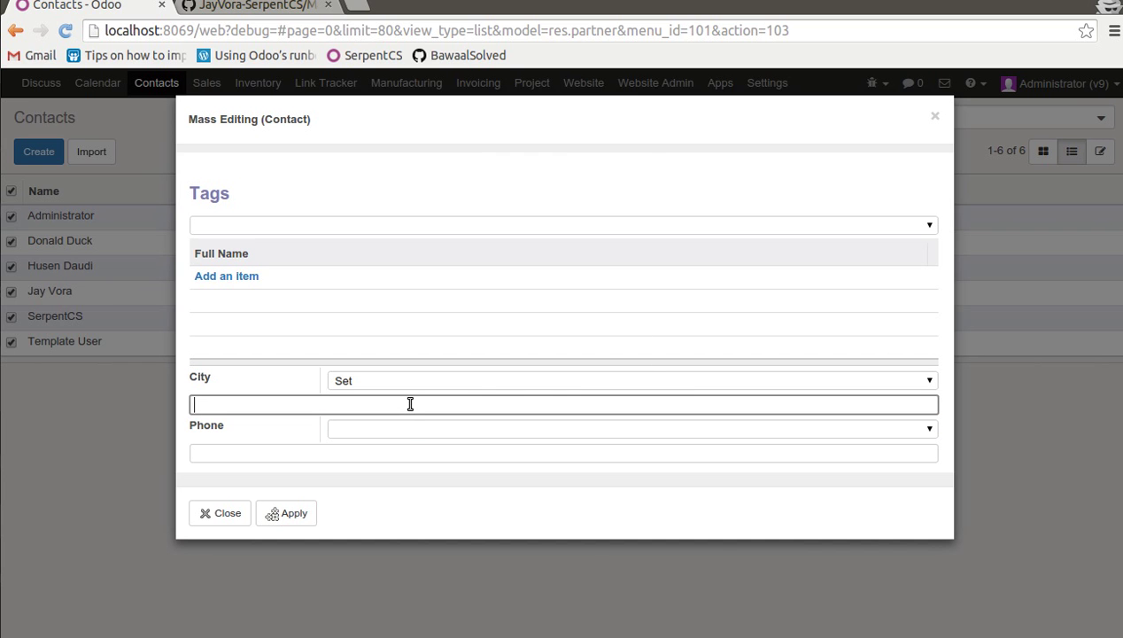
{"action": "type", "text": "NewYork"}
{"action": "left_click", "coordinate": [292, 510]}
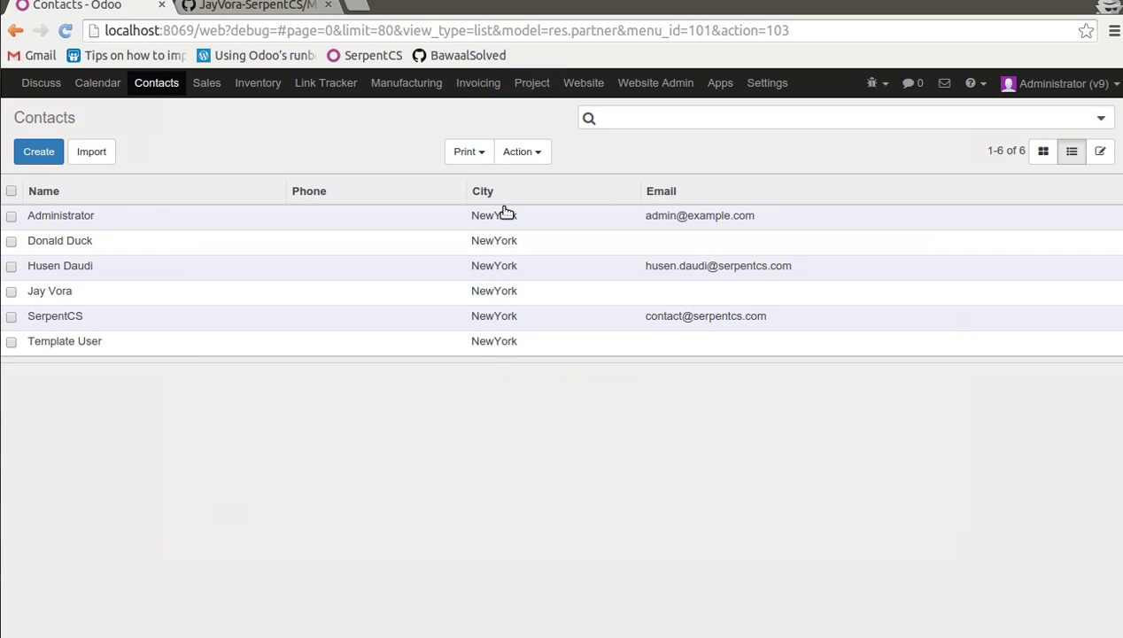
Select two contacts and open the Mass Editing (Contact) wizard for them
{"action": "left_click", "coordinate": [11, 266]}
{"action": "left_click", "coordinate": [12, 290]}
{"action": "left_click", "coordinate": [517, 152]}
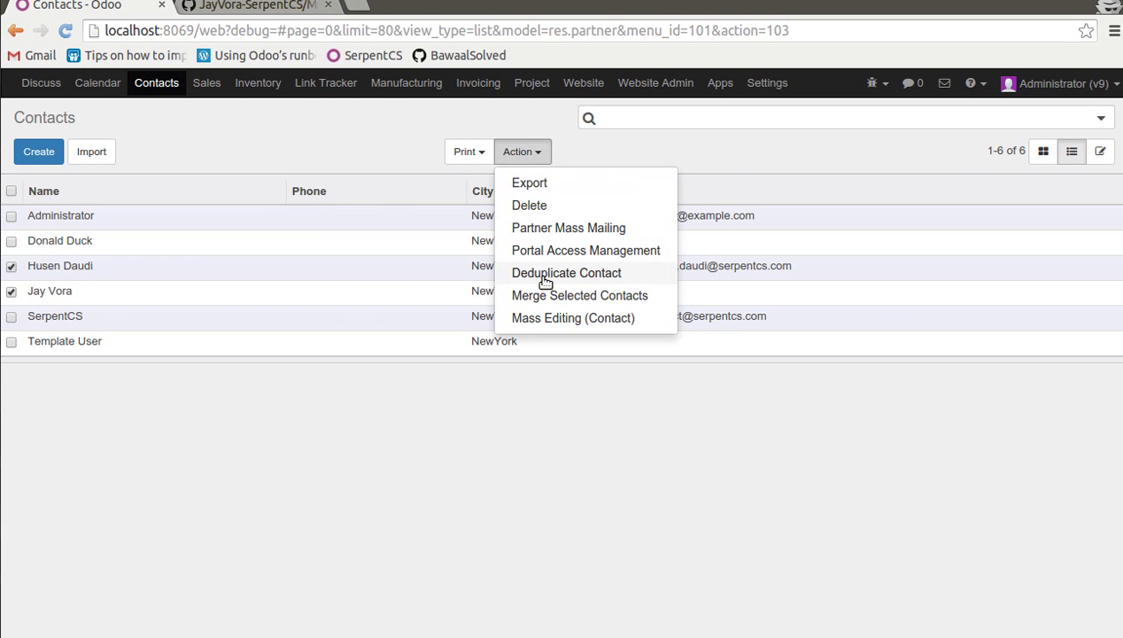
{"action": "left_click", "coordinate": [549, 319]}
Remove their city, set a shared phone number, and apply the changes
{"action": "left_click", "coordinate": [460, 381]}
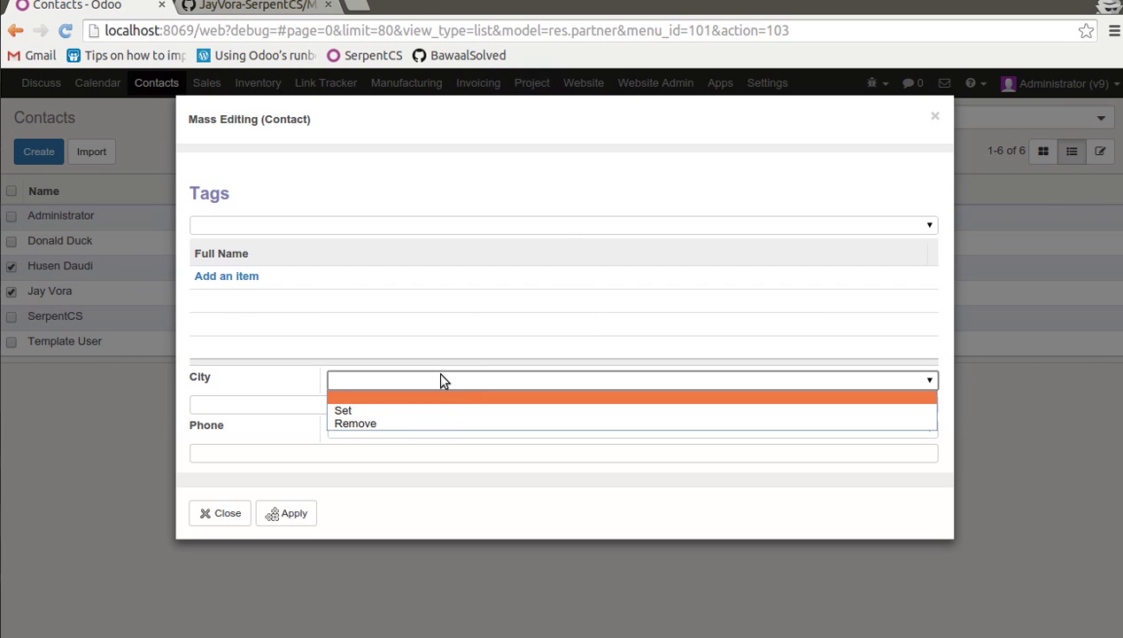
{"action": "left_click", "coordinate": [432, 422]}
{"action": "left_click", "coordinate": [314, 408]}
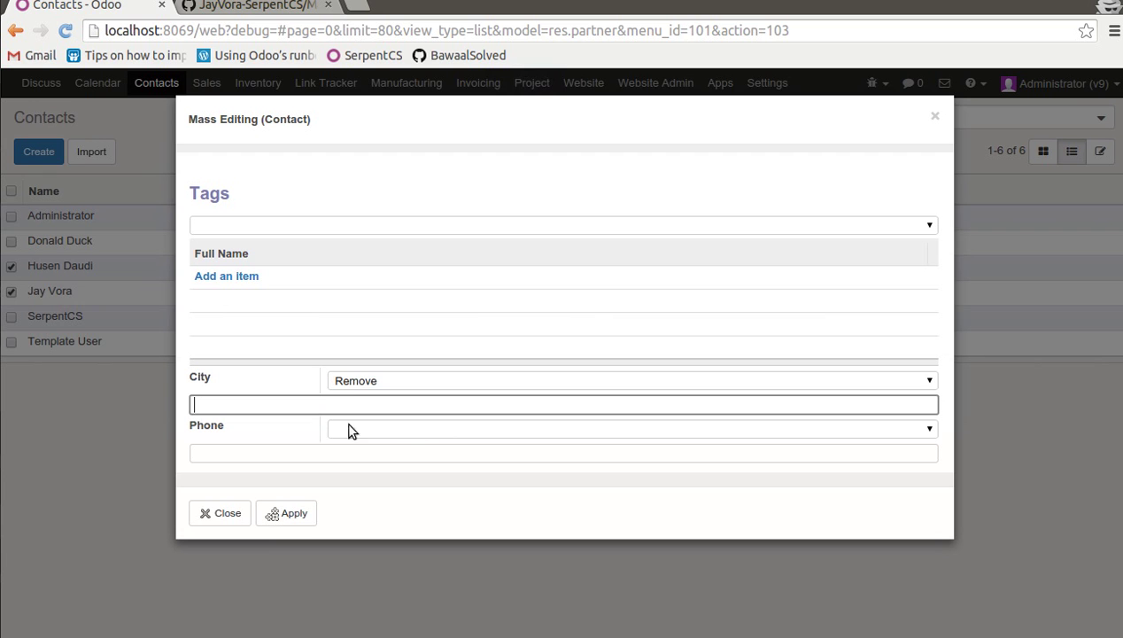
{"action": "left_click", "coordinate": [928, 429]}
{"action": "left_click", "coordinate": [673, 458]}
{"action": "left_click", "coordinate": [615, 454]}
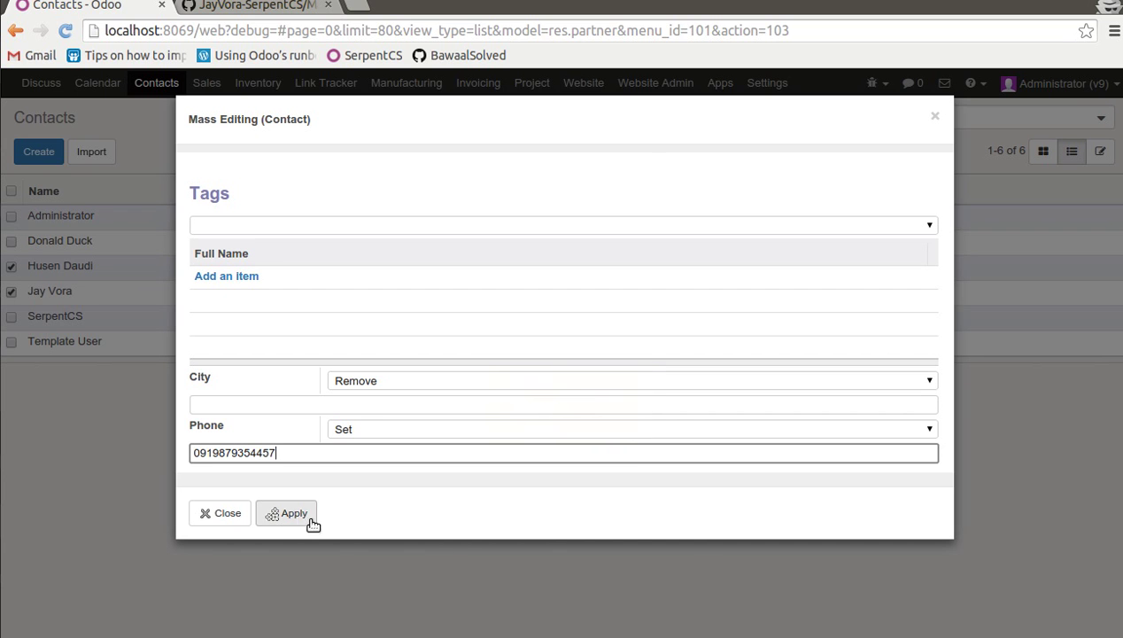
{"action": "left_click", "coordinate": [301, 516]}
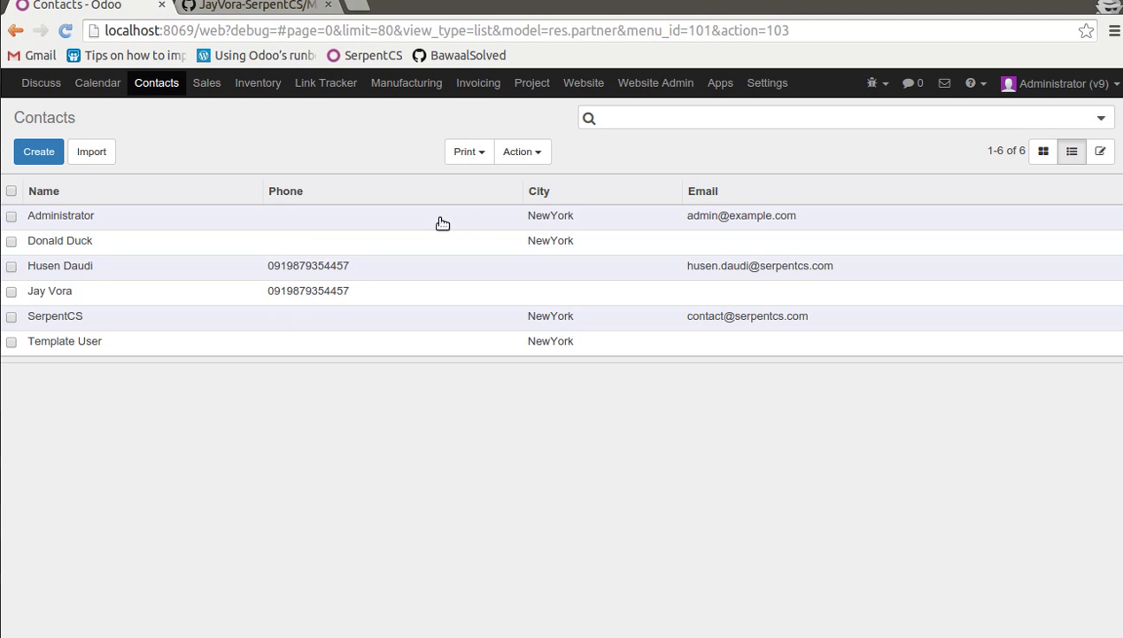
Mass-edit Donald Duck and Template User to remove all their tags
{"action": "left_click", "coordinate": [10, 342]}
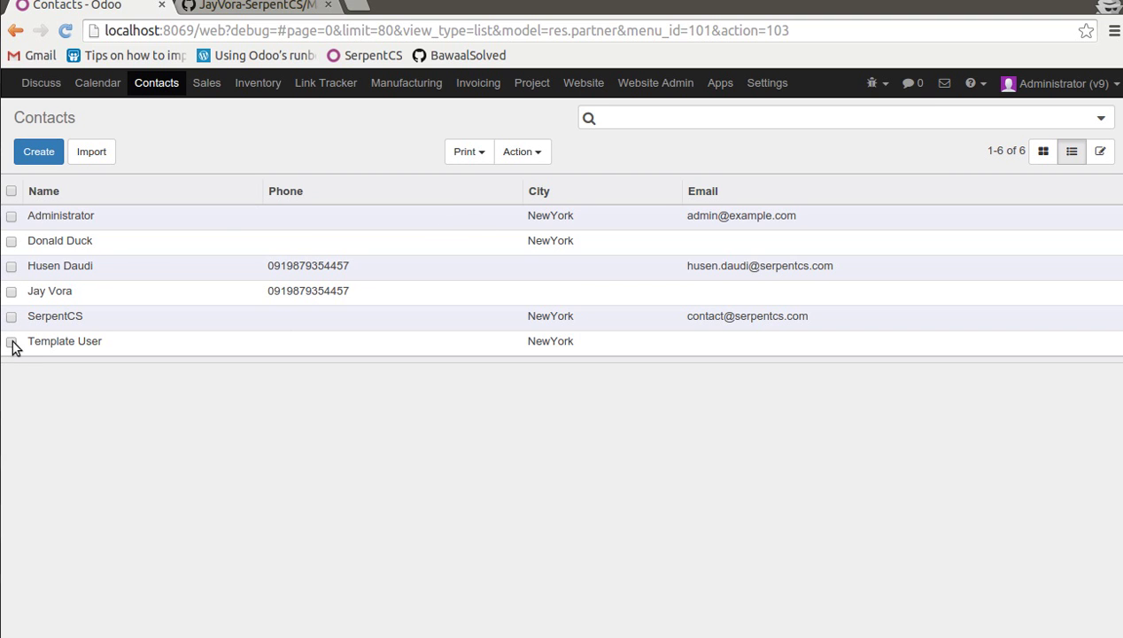
{"action": "left_click", "coordinate": [11, 243]}
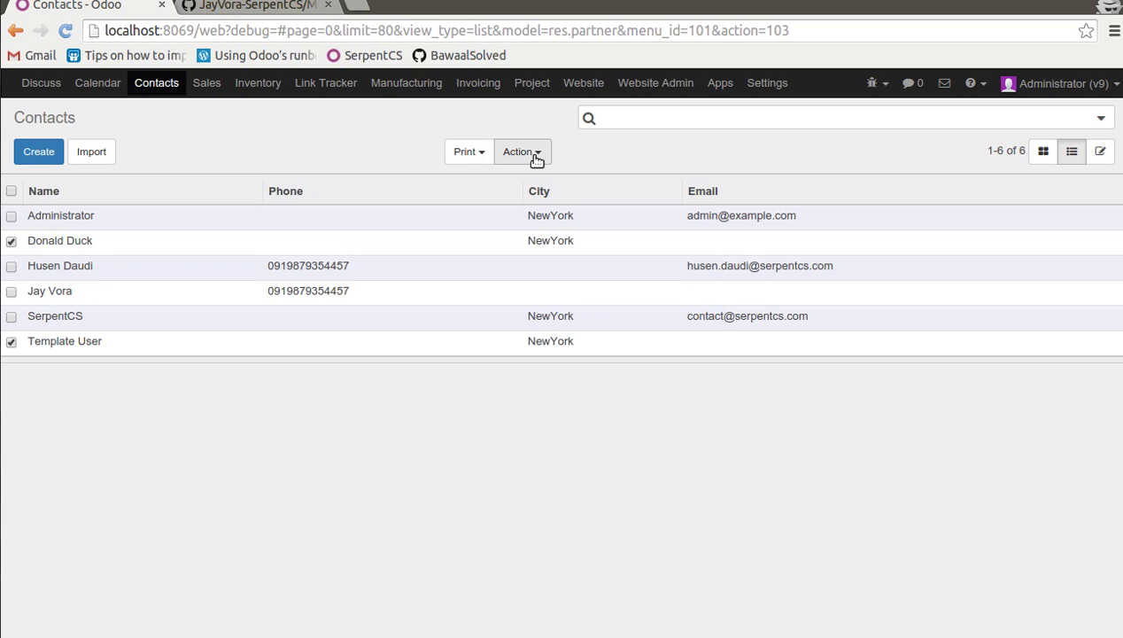
{"action": "left_click", "coordinate": [535, 154]}
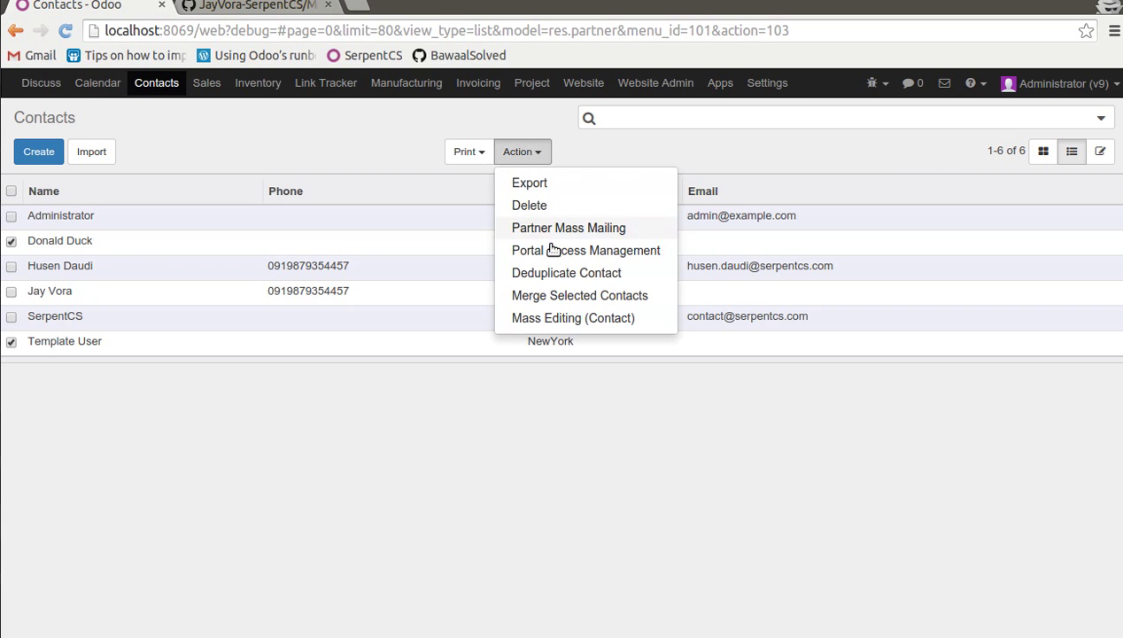
{"action": "left_click", "coordinate": [558, 319]}
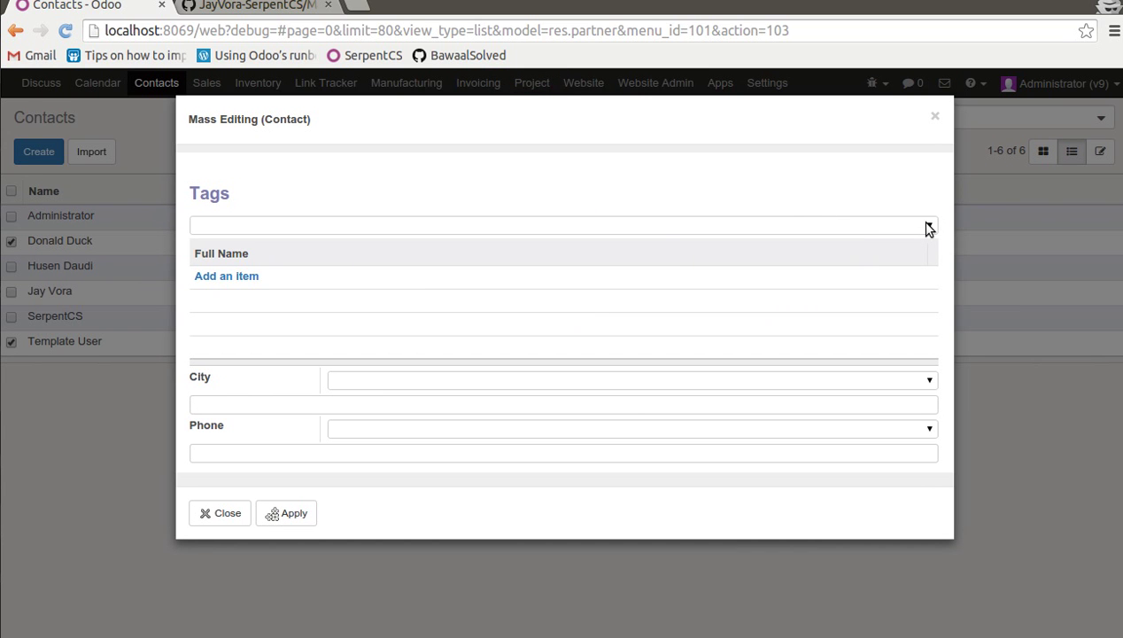
{"action": "left_click", "coordinate": [929, 227]}
{"action": "left_click", "coordinate": [414, 268]}
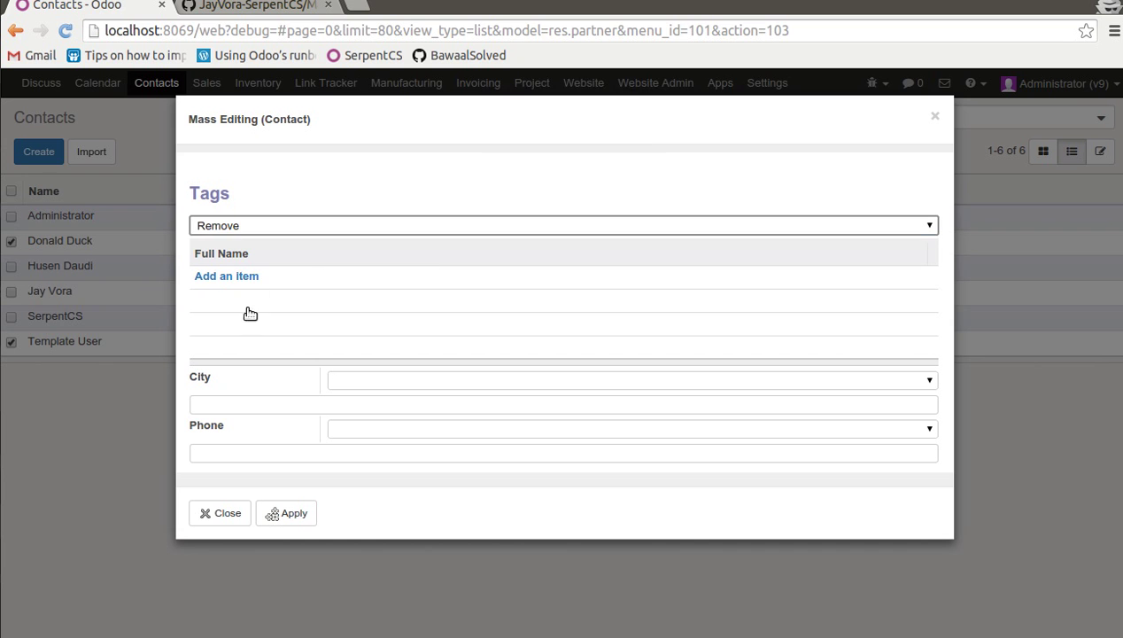
{"action": "left_click", "coordinate": [295, 515]}
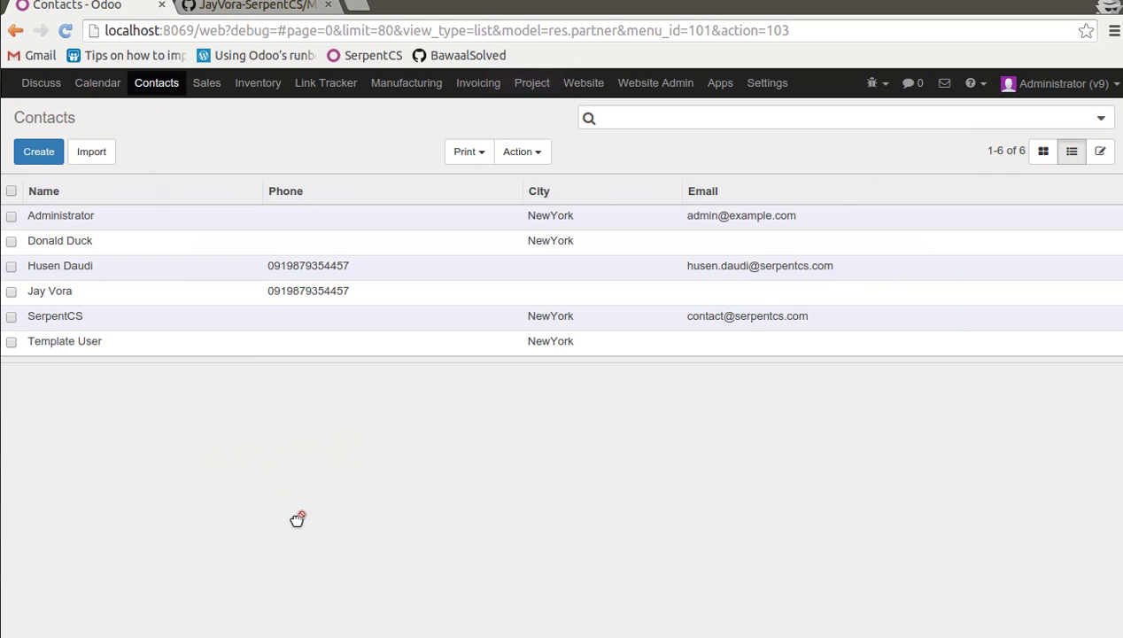
Mass-edit both contacts again, setting their tags to Misc
{"action": "left_click", "coordinate": [12, 241]}
{"action": "left_click", "coordinate": [11, 341]}
{"action": "left_click", "coordinate": [514, 156]}
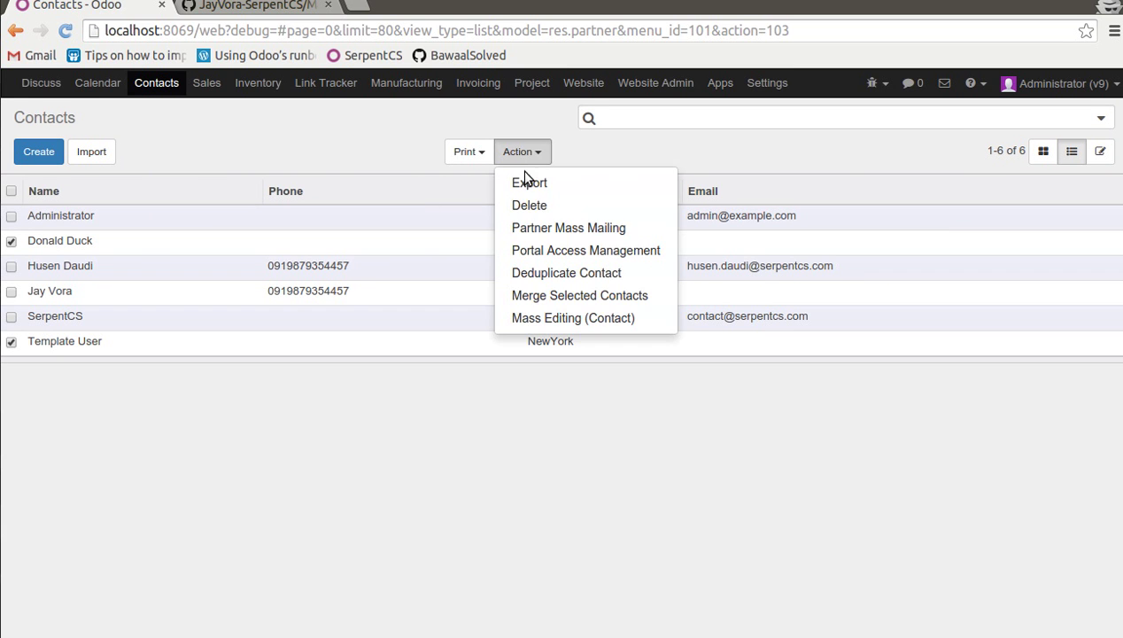
{"action": "left_click", "coordinate": [549, 318]}
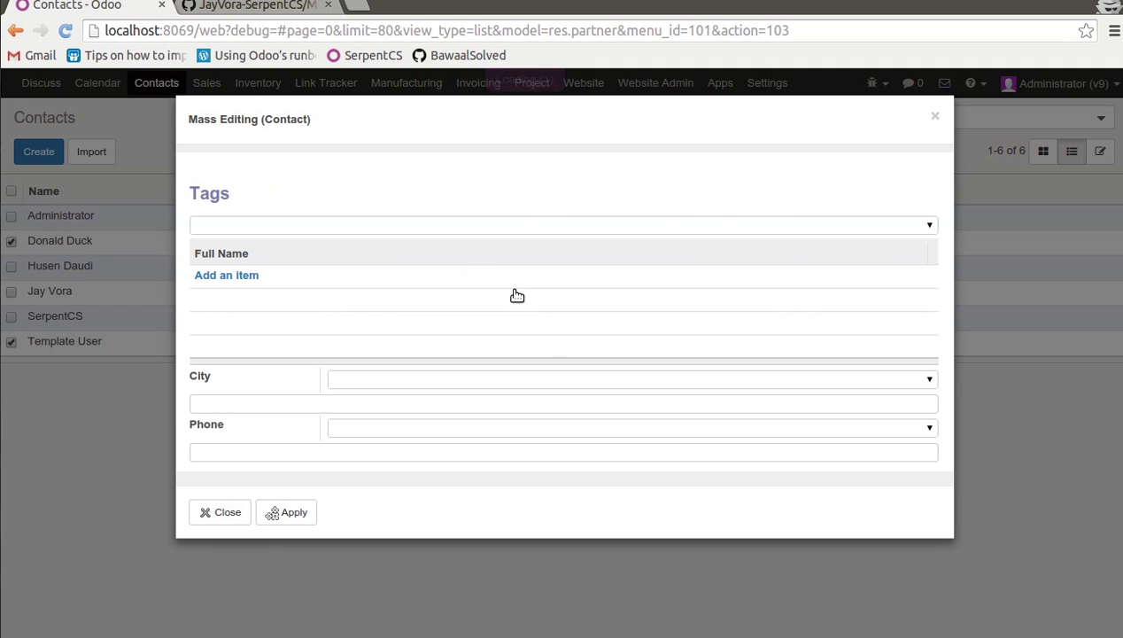
{"action": "left_click", "coordinate": [421, 229]}
{"action": "left_click", "coordinate": [359, 253]}
{"action": "left_click", "coordinate": [228, 276]}
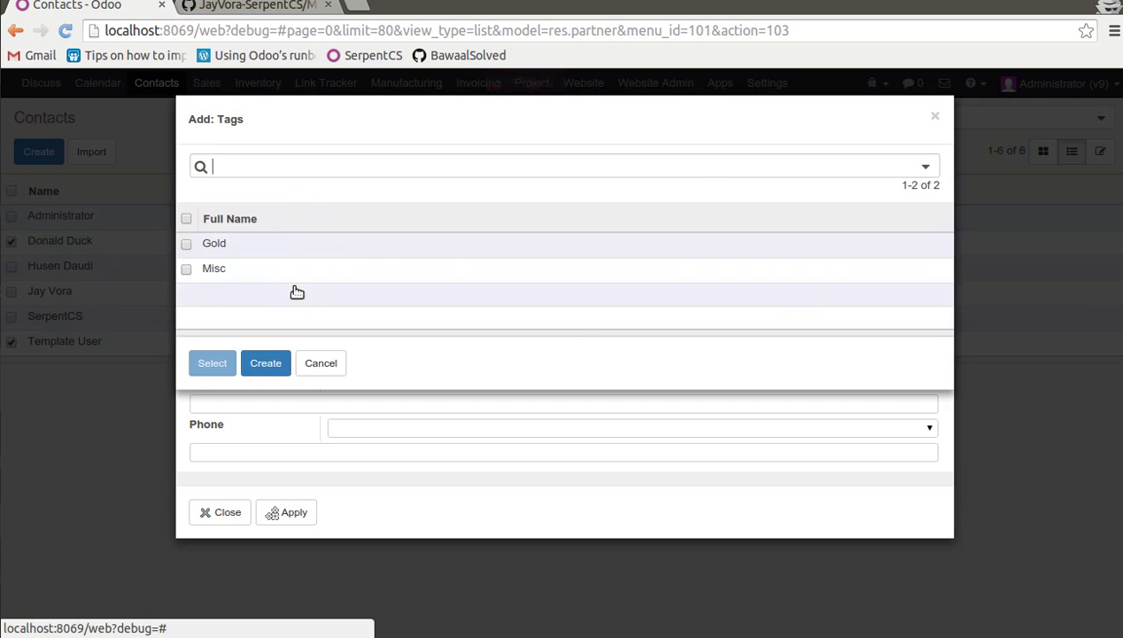
{"action": "left_click", "coordinate": [213, 268]}
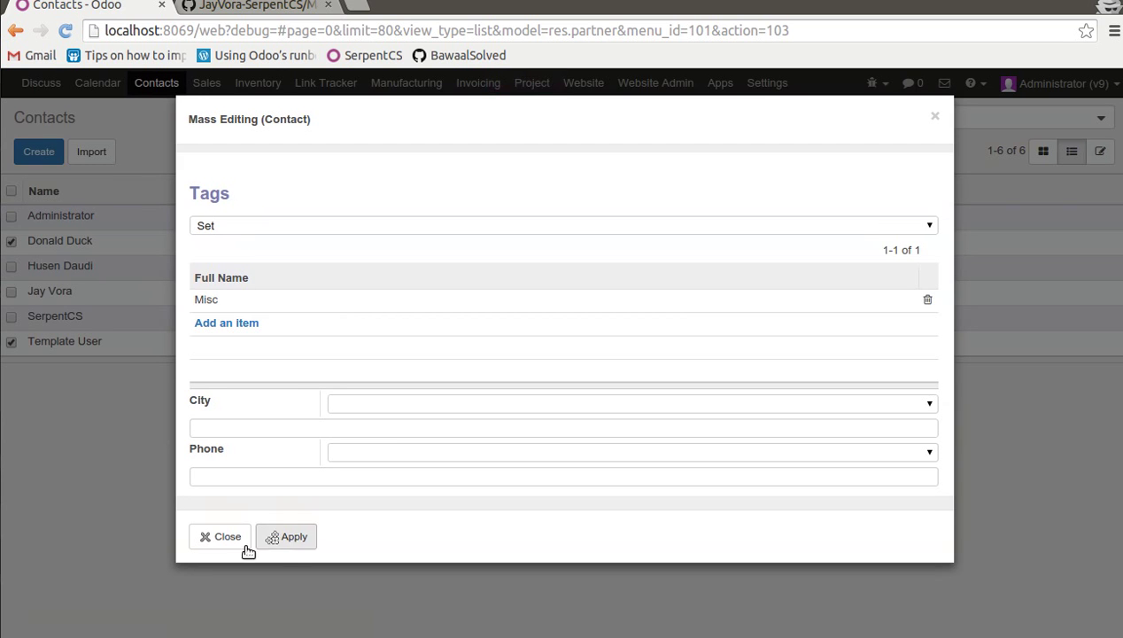
{"action": "left_click", "coordinate": [289, 538]}
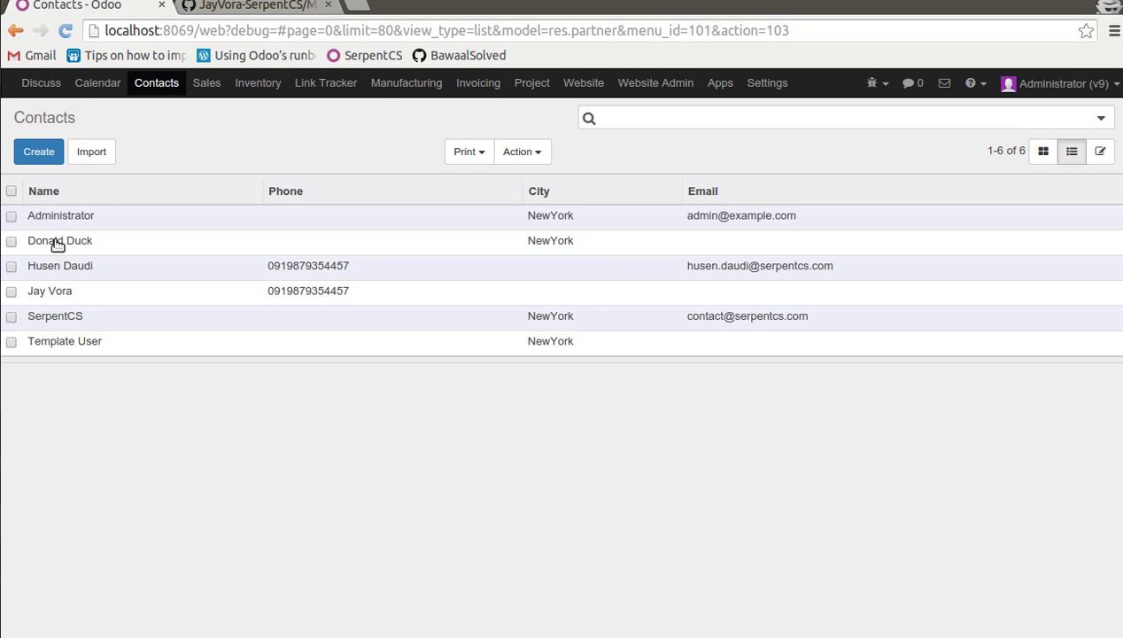
Page through each contact record from Donald Duck to Template User, then reopen Donald Duck's
{"action": "left_click", "coordinate": [58, 243]}
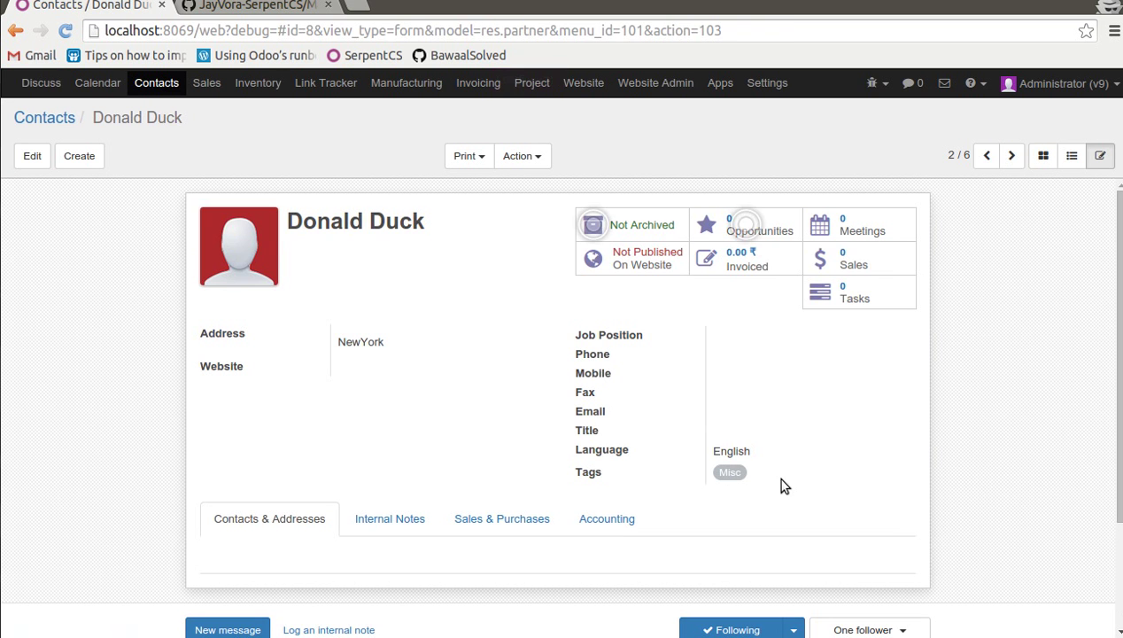
{"action": "left_click", "coordinate": [1011, 155]}
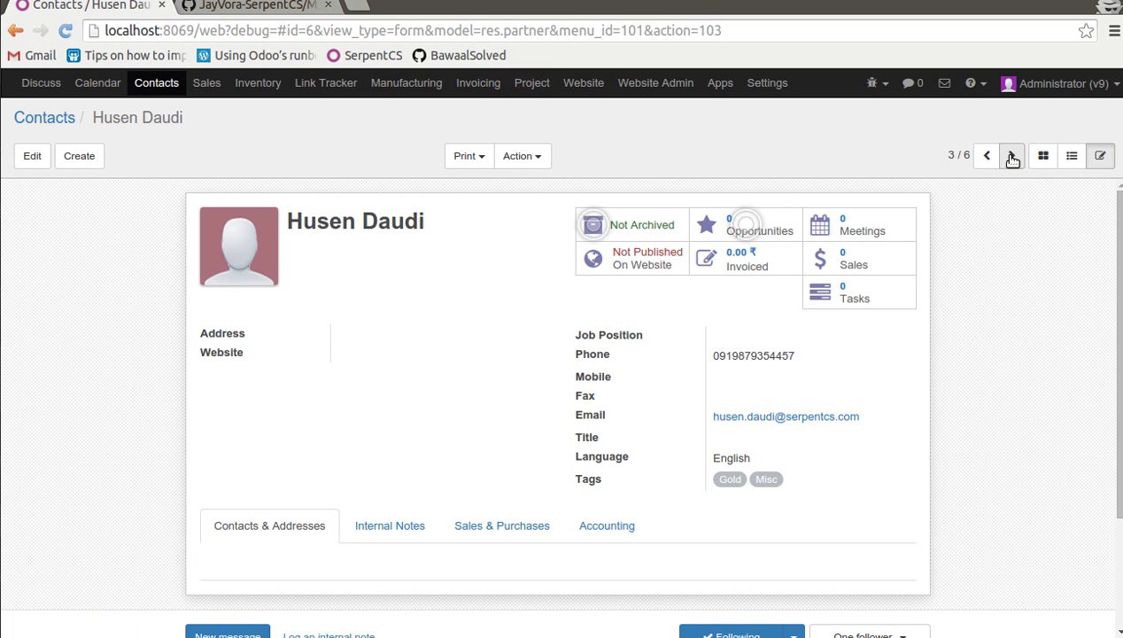
{"action": "left_click", "coordinate": [1012, 155]}
{"action": "left_click", "coordinate": [1011, 156]}
{"action": "left_click", "coordinate": [1012, 156]}
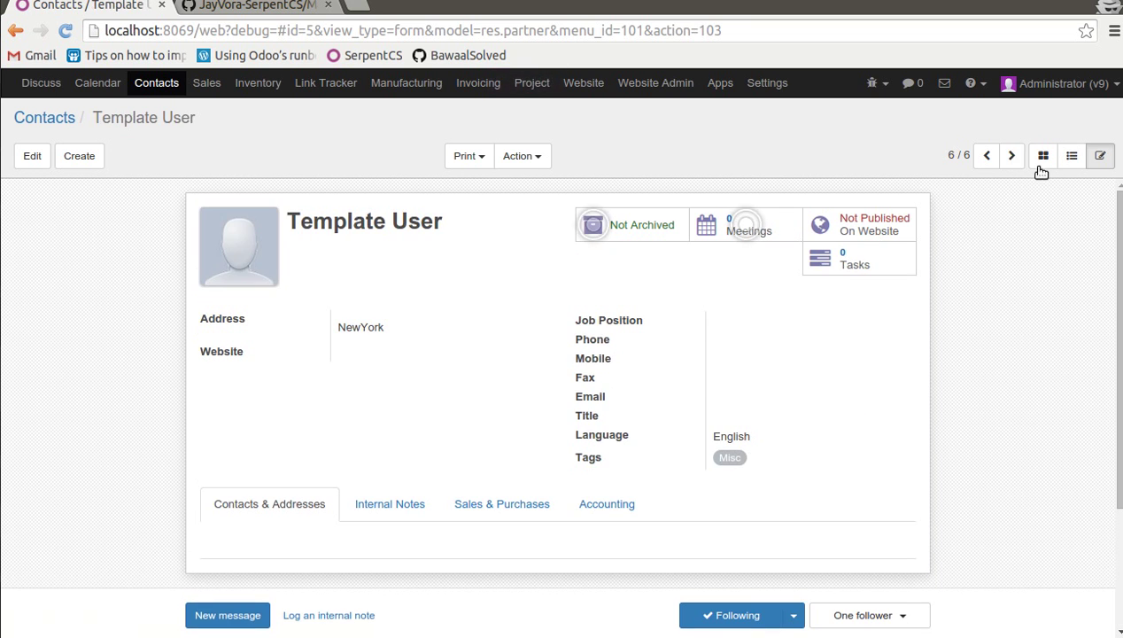
{"action": "left_click", "coordinate": [1072, 156]}
{"action": "left_click", "coordinate": [62, 243]}
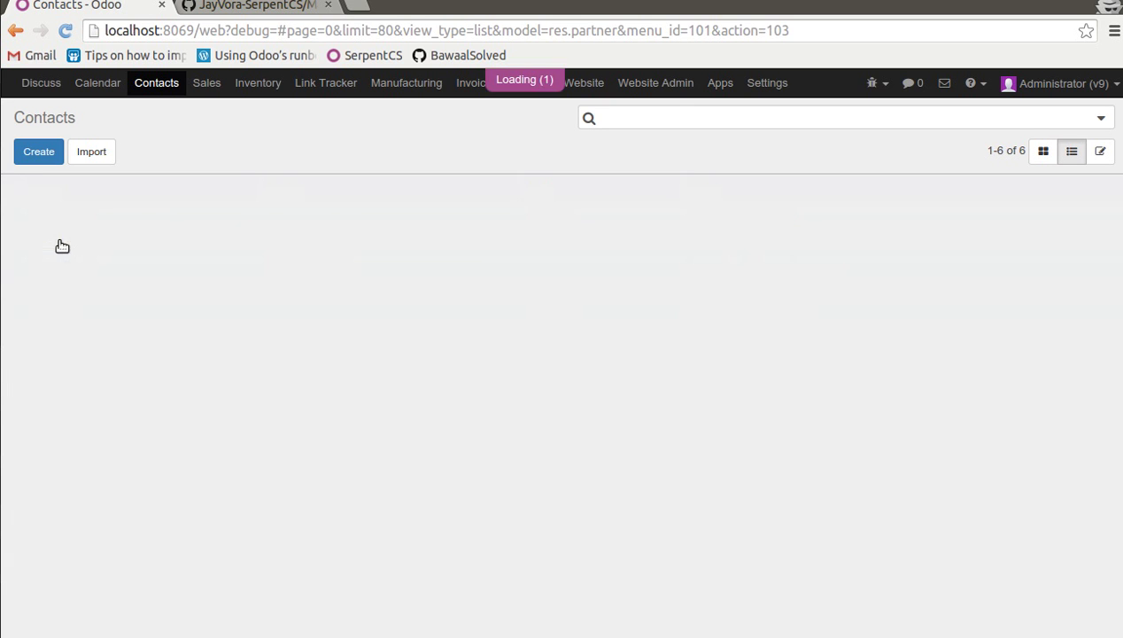
{"action": "left_click", "coordinate": [753, 82]}
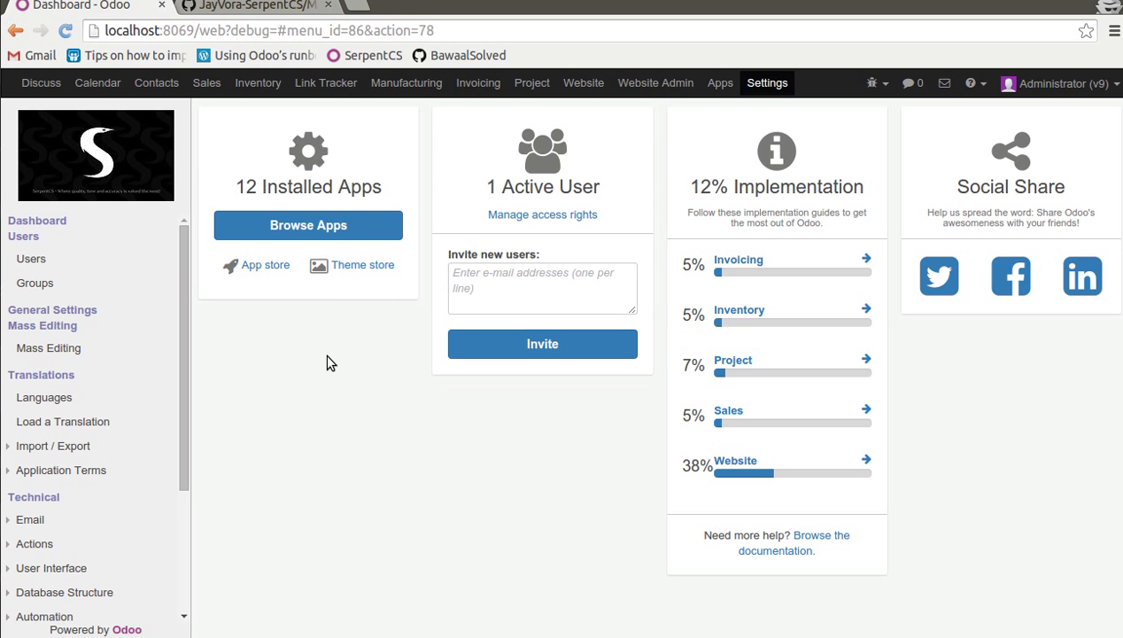
Review the GitHub MassEditing repository's 9.0 branch list and highlight the owner in the URL
{"action": "left_click", "coordinate": [293, 7]}
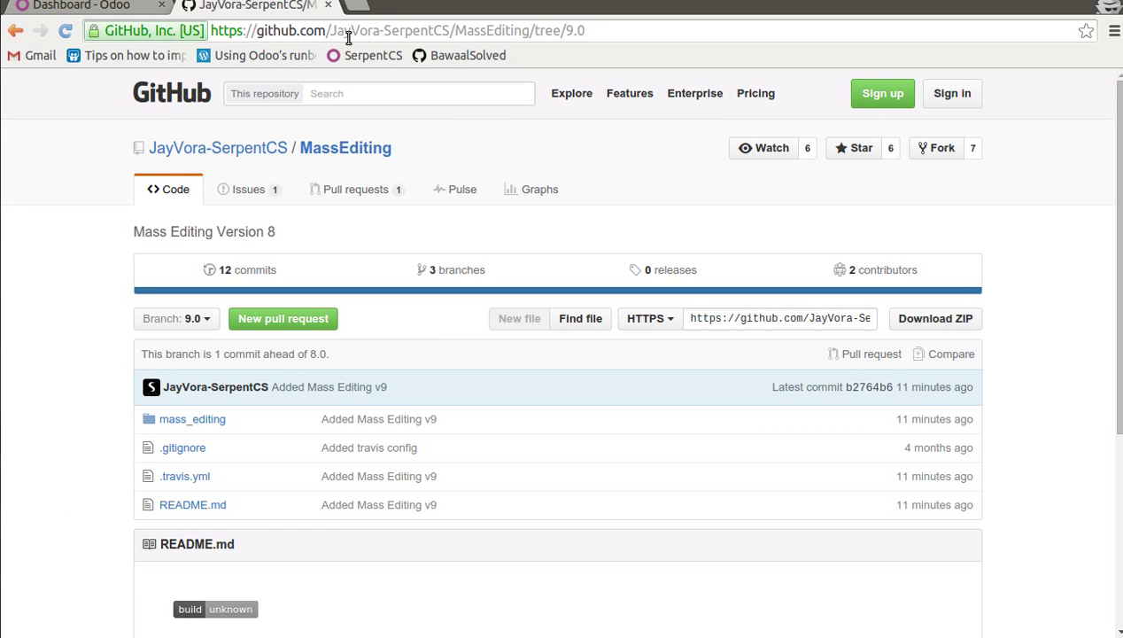
{"action": "left_click", "coordinate": [187, 319]}
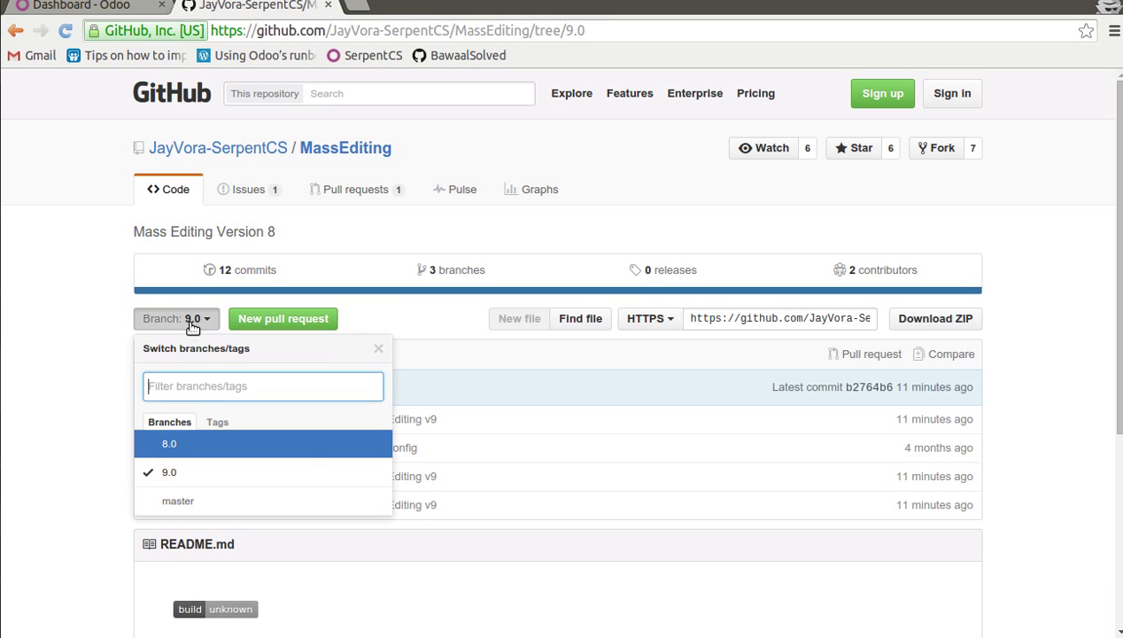
{"action": "left_click", "coordinate": [85, 363]}
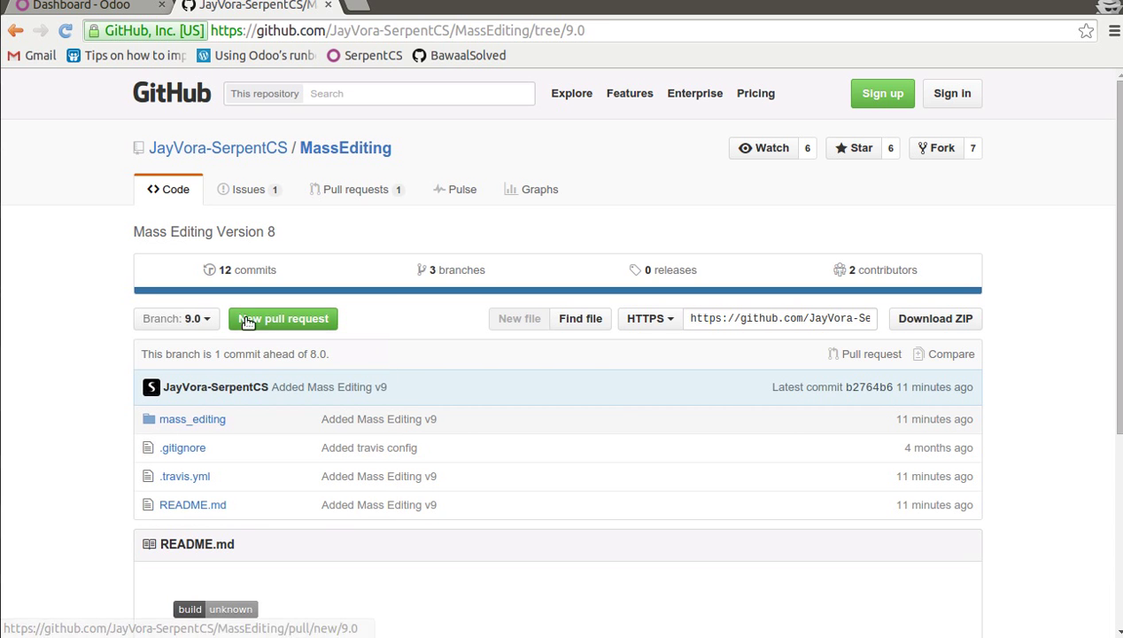
{"action": "double_click", "coordinate": [404, 30]}
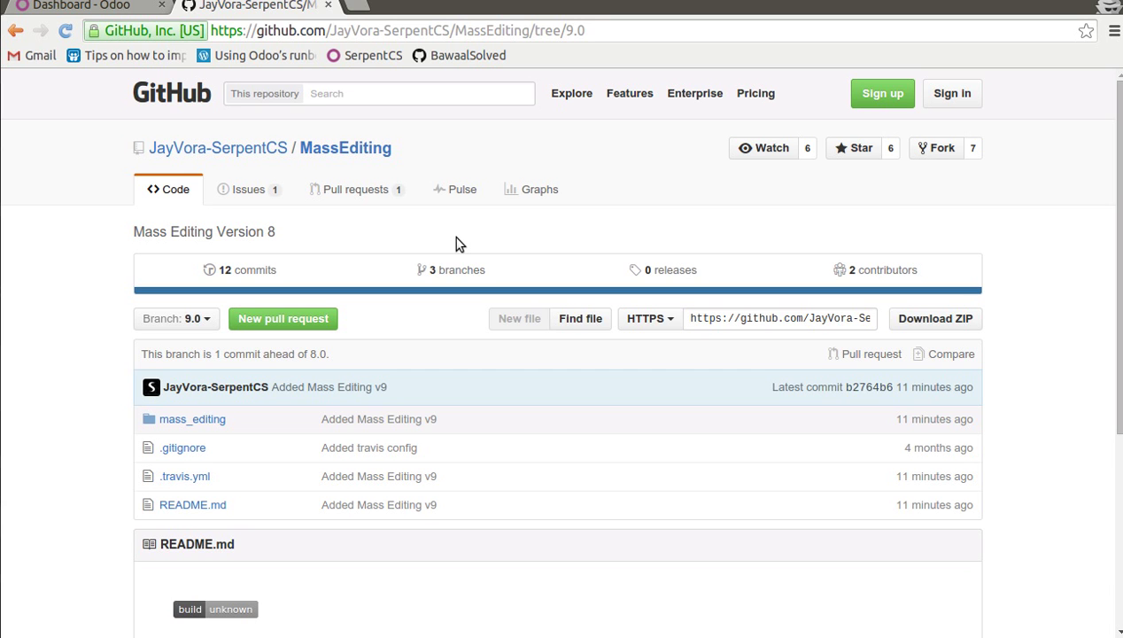